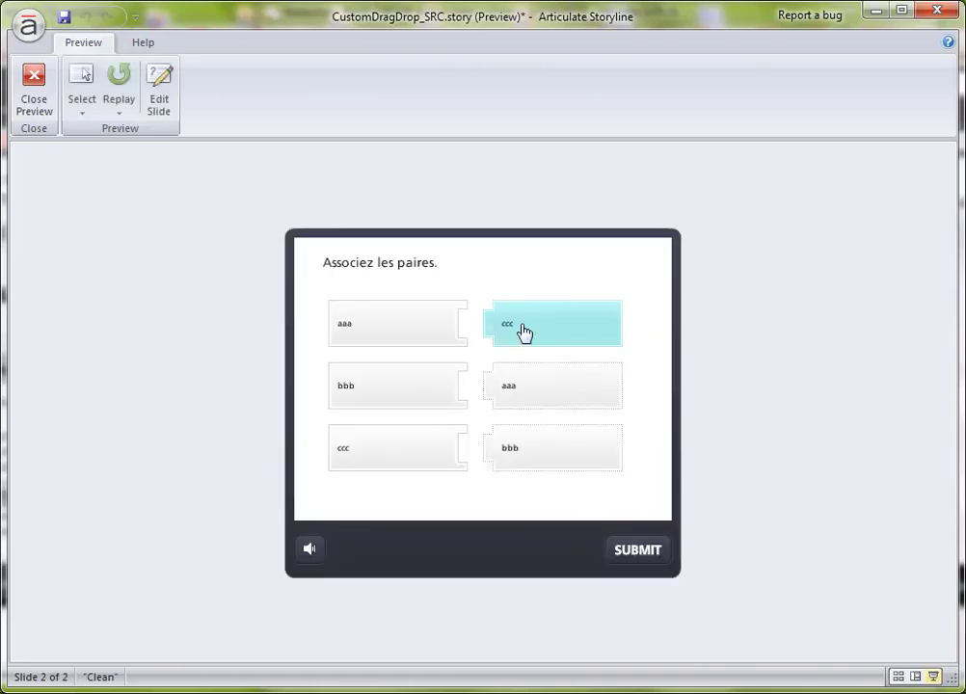
Test the matching question in the preview by joining the aaa, bbb and ccc pairs, and close the preview
{"action": "left_click_drag", "start_coordinate": [546, 331], "coordinate": [521, 331]}
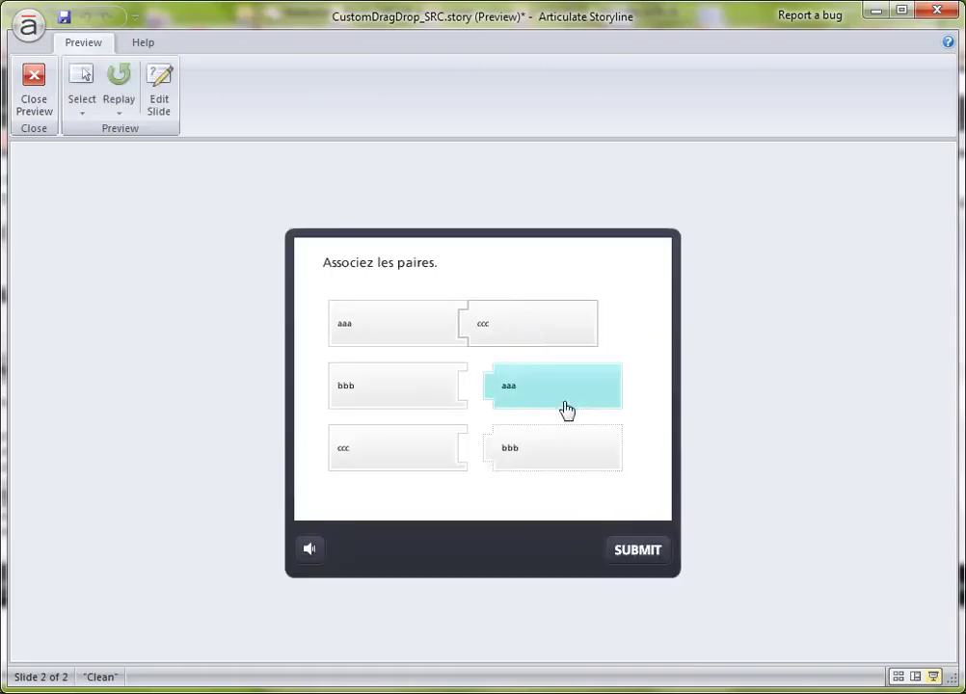
{"action": "left_click_drag", "start_coordinate": [554, 383], "coordinate": [546, 329]}
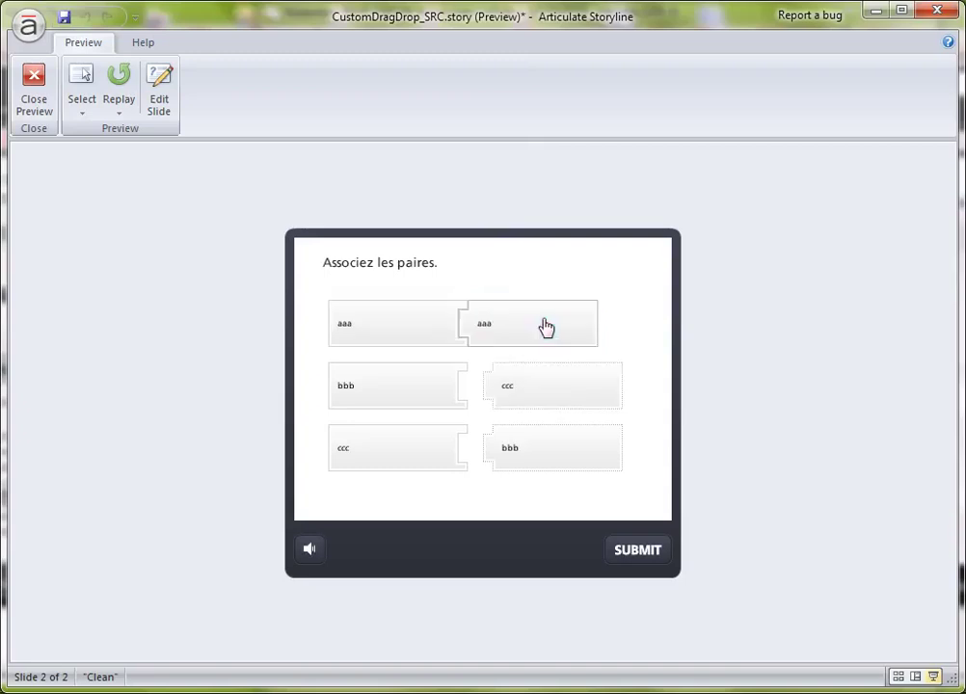
{"action": "left_click_drag", "start_coordinate": [565, 385], "coordinate": [543, 446]}
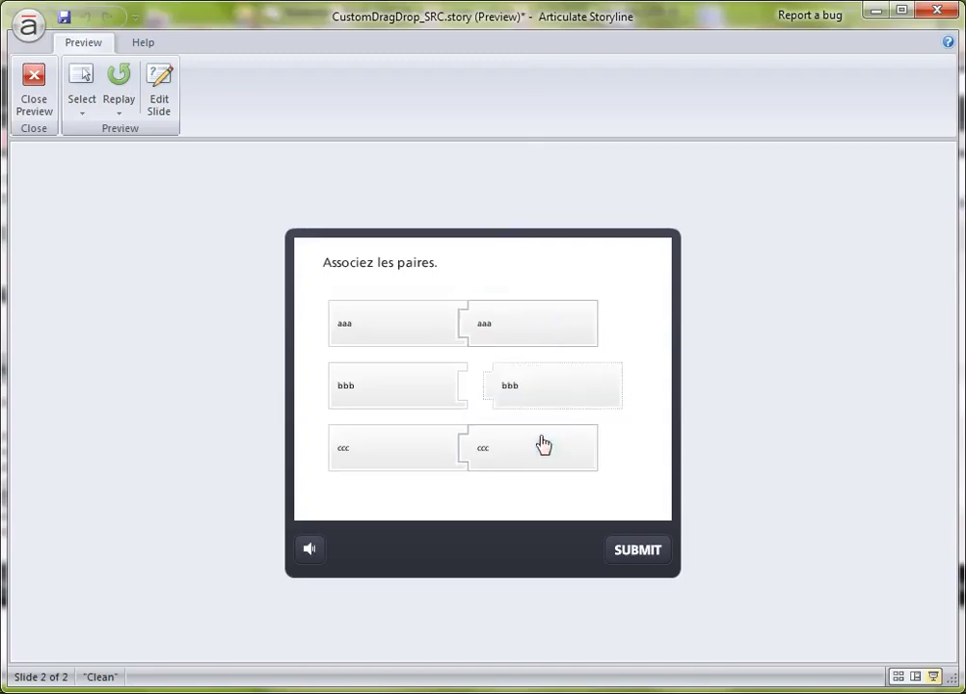
{"action": "left_click_drag", "start_coordinate": [563, 405], "coordinate": [537, 404]}
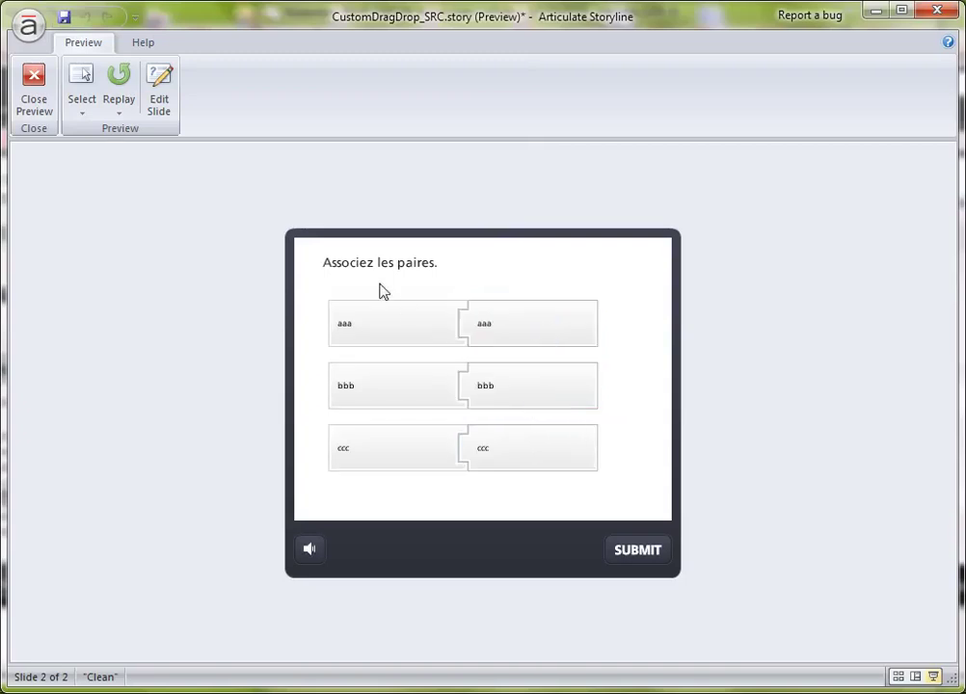
{"action": "left_click", "coordinate": [35, 79]}
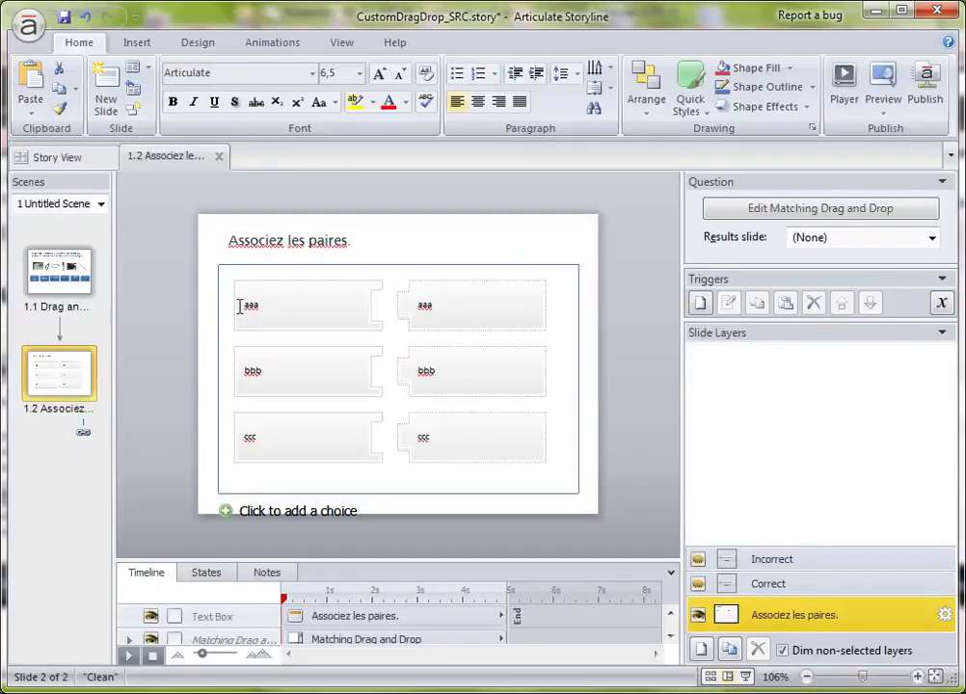
Preview slide 1.1, place the papier cuisson, pince à chiqueter and cercle labels on their images, and close the preview
{"action": "left_click", "coordinate": [56, 282]}
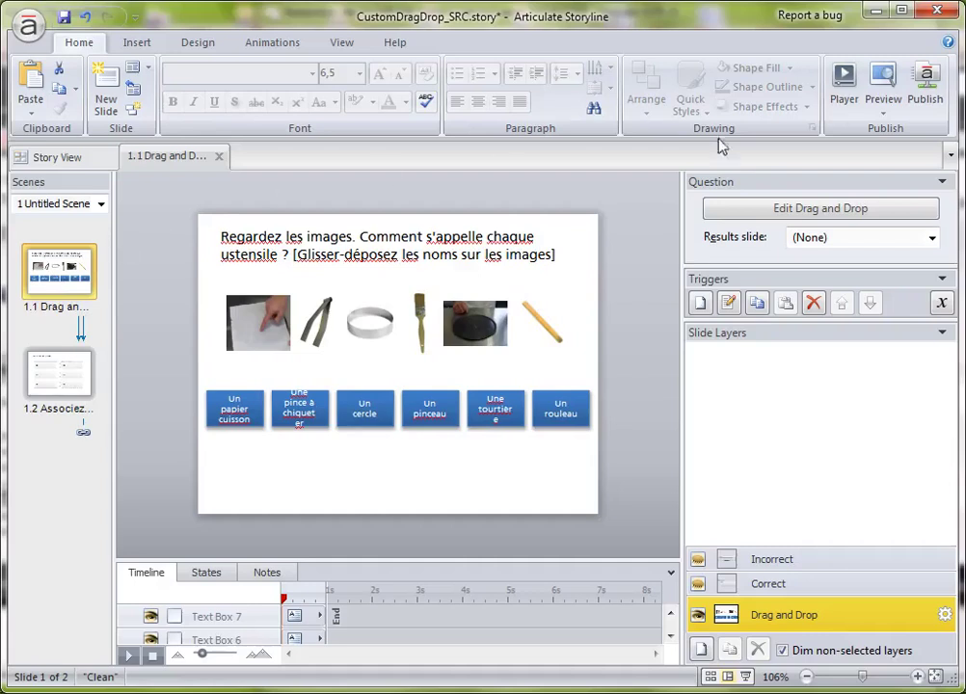
{"action": "left_click", "coordinate": [883, 81]}
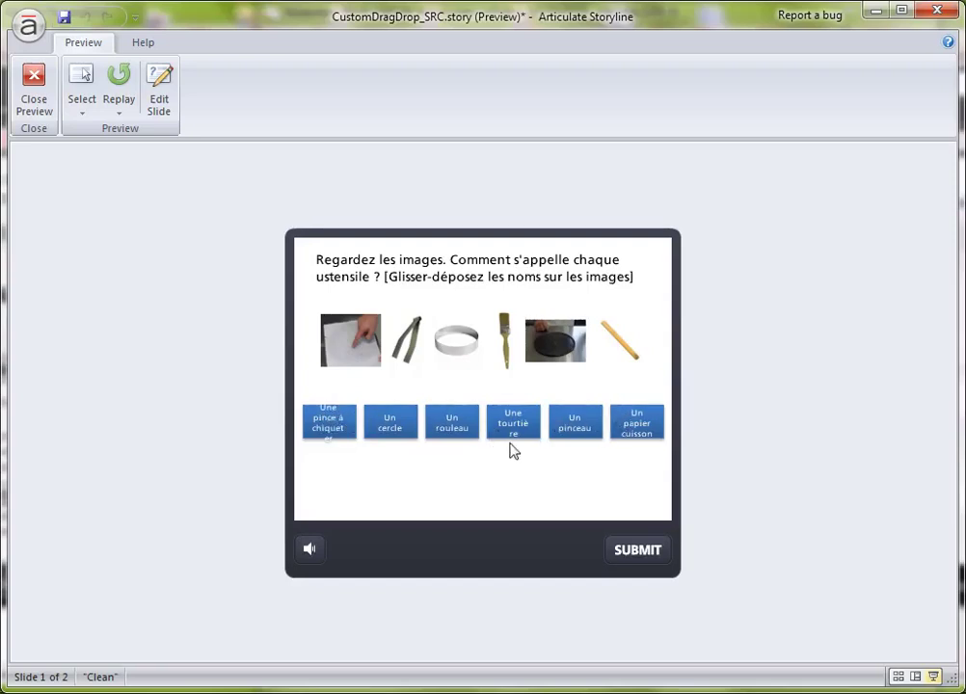
{"action": "left_click_drag", "start_coordinate": [642, 433], "coordinate": [348, 362]}
{"action": "left_click_drag", "start_coordinate": [325, 425], "coordinate": [403, 364]}
{"action": "left_click_drag", "start_coordinate": [403, 427], "coordinate": [460, 361]}
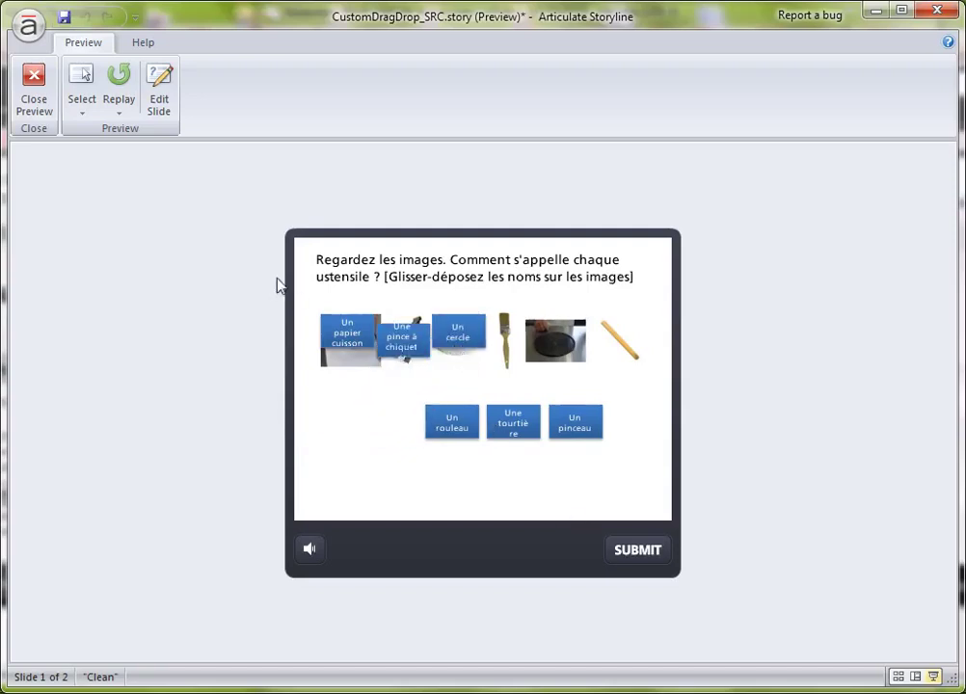
{"action": "left_click", "coordinate": [34, 81]}
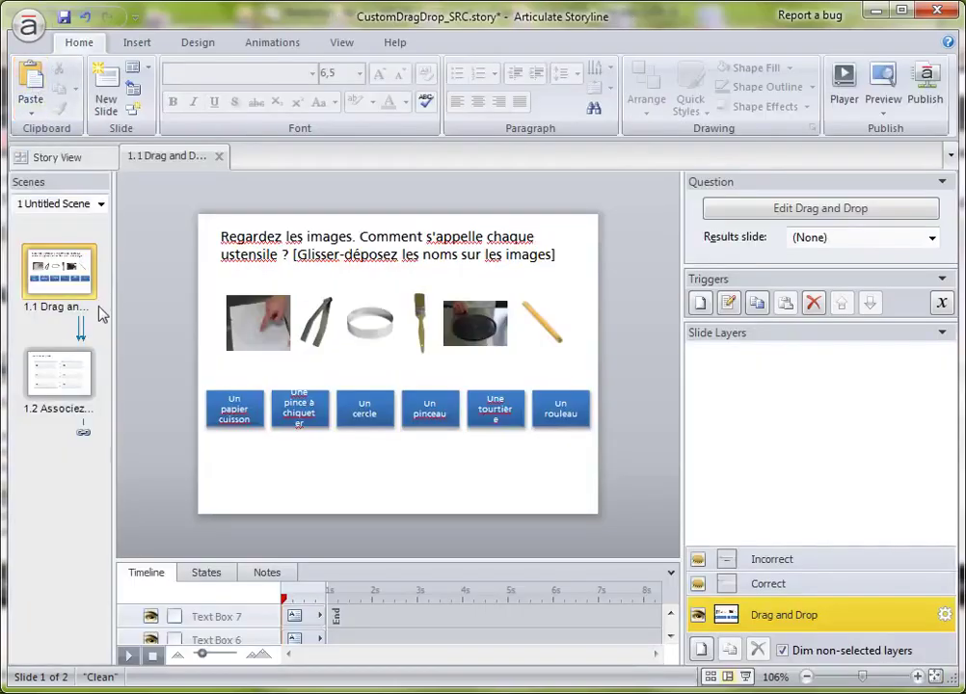
Insert a new freeform Drag and Drop question slide after slide 1.1
{"action": "left_click", "coordinate": [105, 91]}
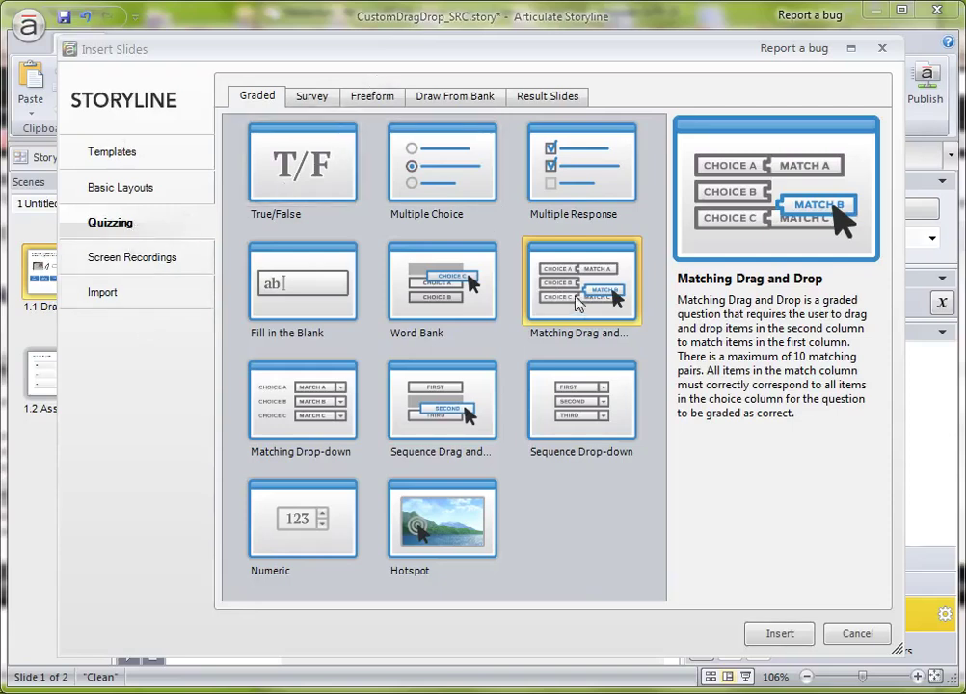
{"action": "left_click", "coordinate": [391, 98]}
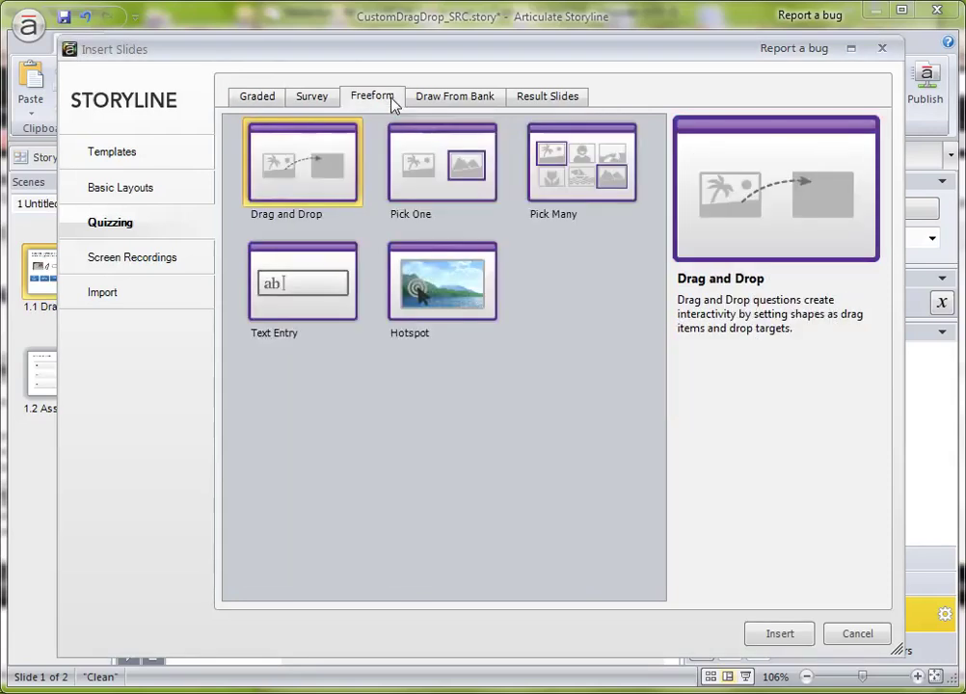
{"action": "left_click", "coordinate": [776, 631]}
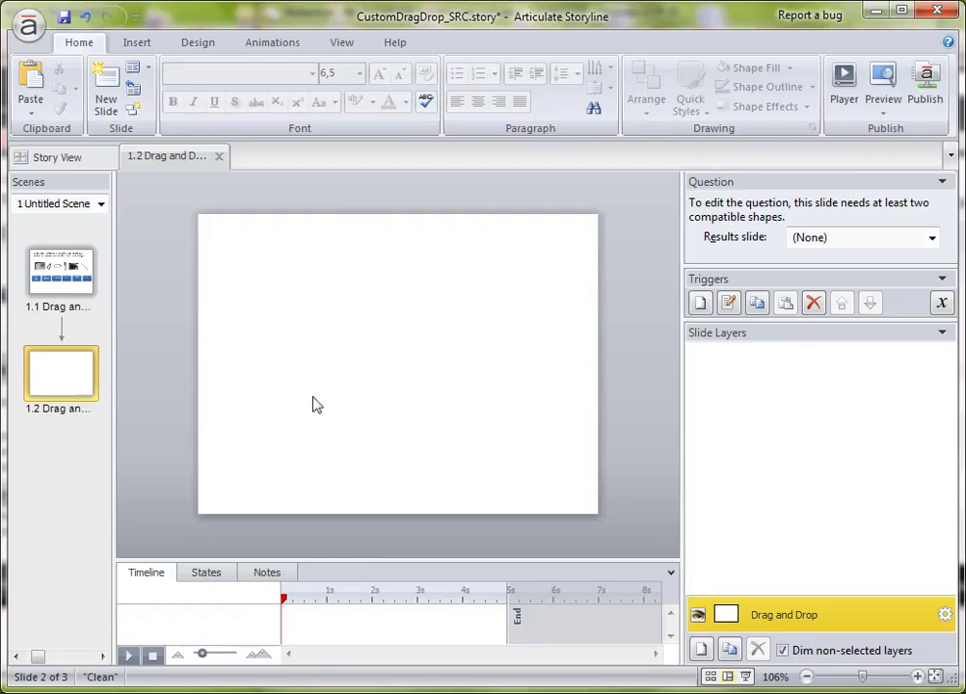
Insert the pictures cercle2.jpg, papier cuisson.png and pince a chiqueter.PNG together on the new slide
{"action": "left_click", "coordinate": [139, 45]}
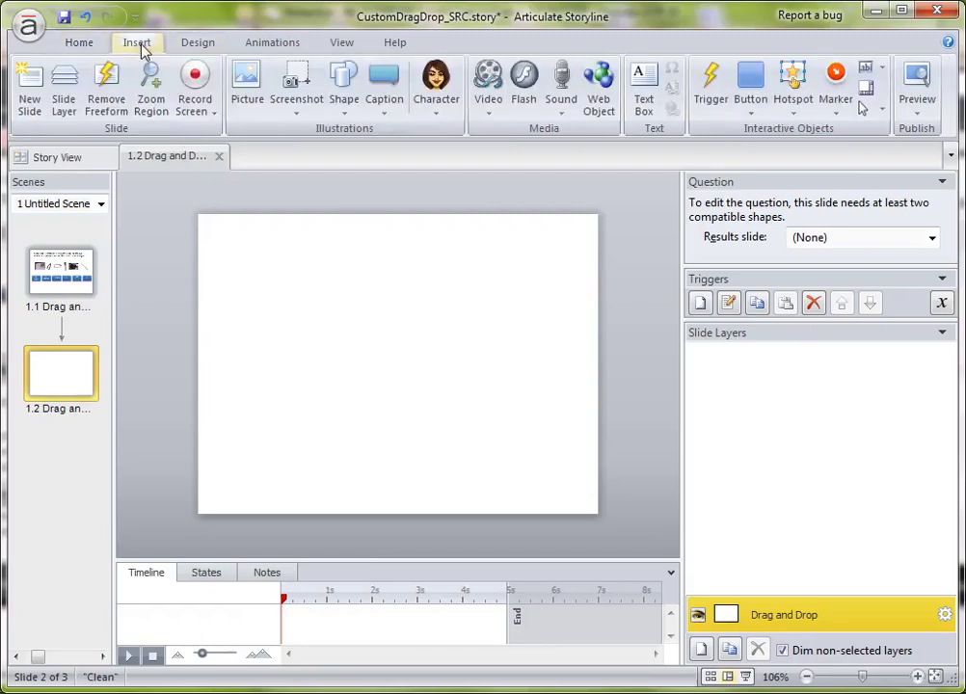
{"action": "left_click", "coordinate": [245, 87]}
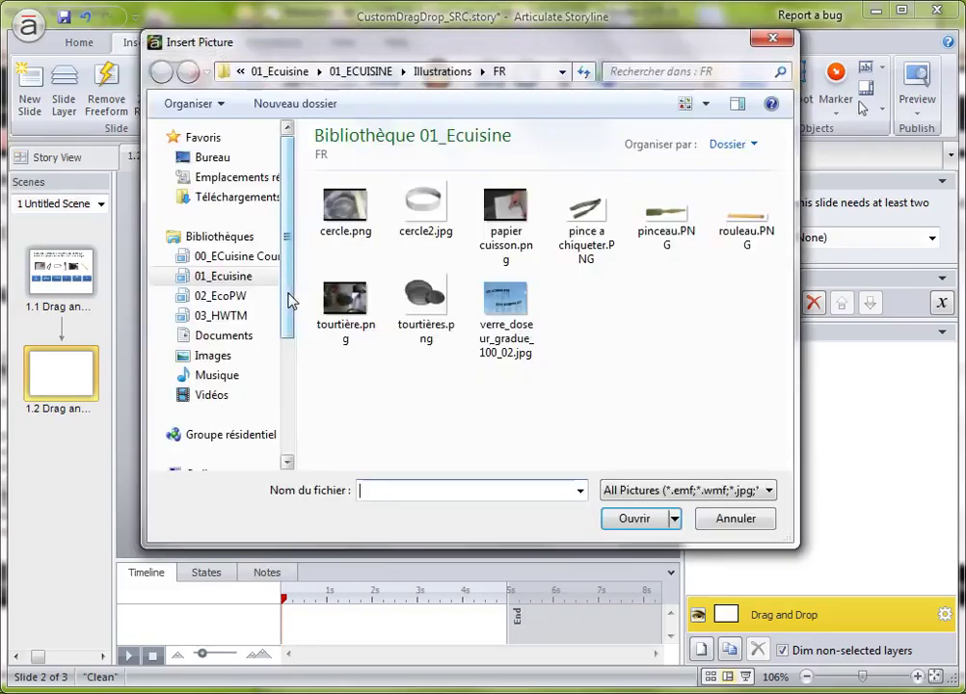
{"action": "left_click", "coordinate": [439, 215]}
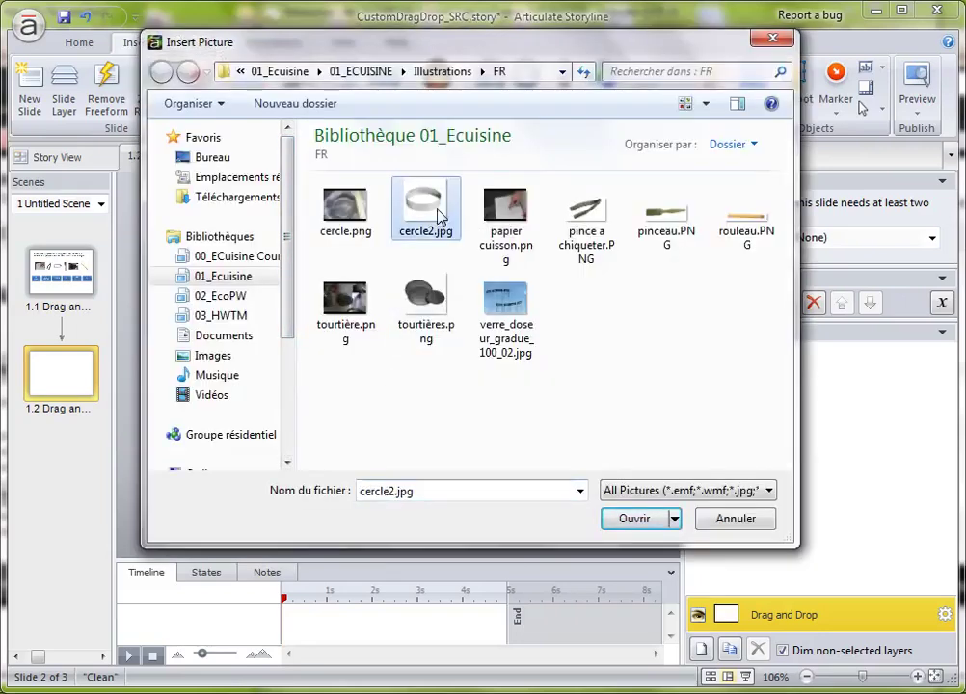
{"action": "left_click", "coordinate": [510, 214], "text": "ctrl"}
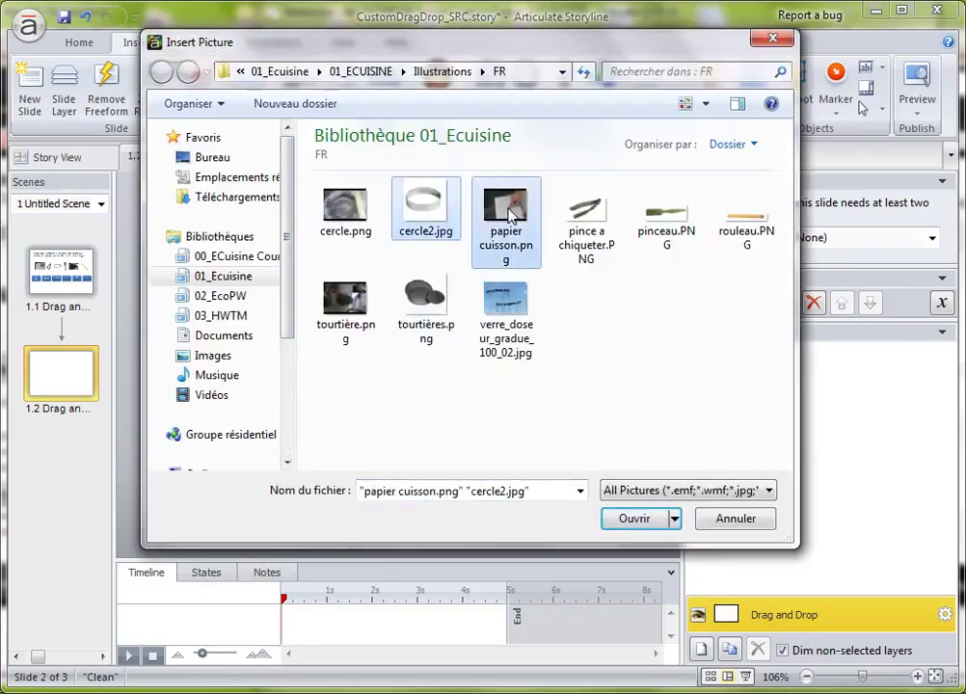
{"action": "left_click", "coordinate": [590, 219], "text": "ctrl"}
{"action": "left_click", "coordinate": [638, 519]}
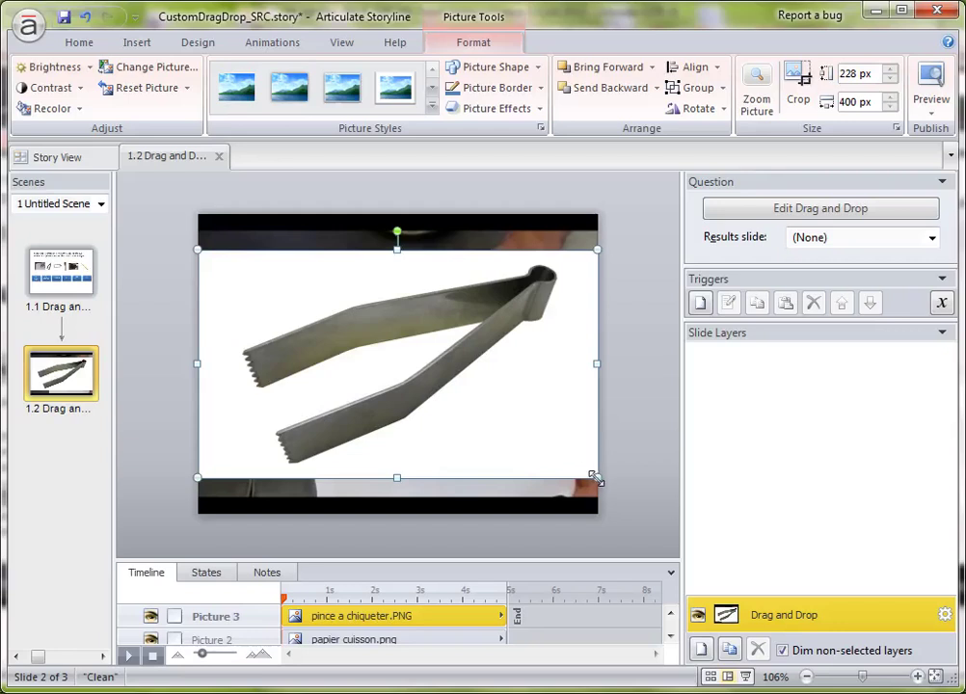
Shrink the pincers picture to about 116 by 66 px and the baking paper picture to about 83 by 62 px, side by side
{"action": "left_click_drag", "start_coordinate": [595, 474], "coordinate": [337, 310]}
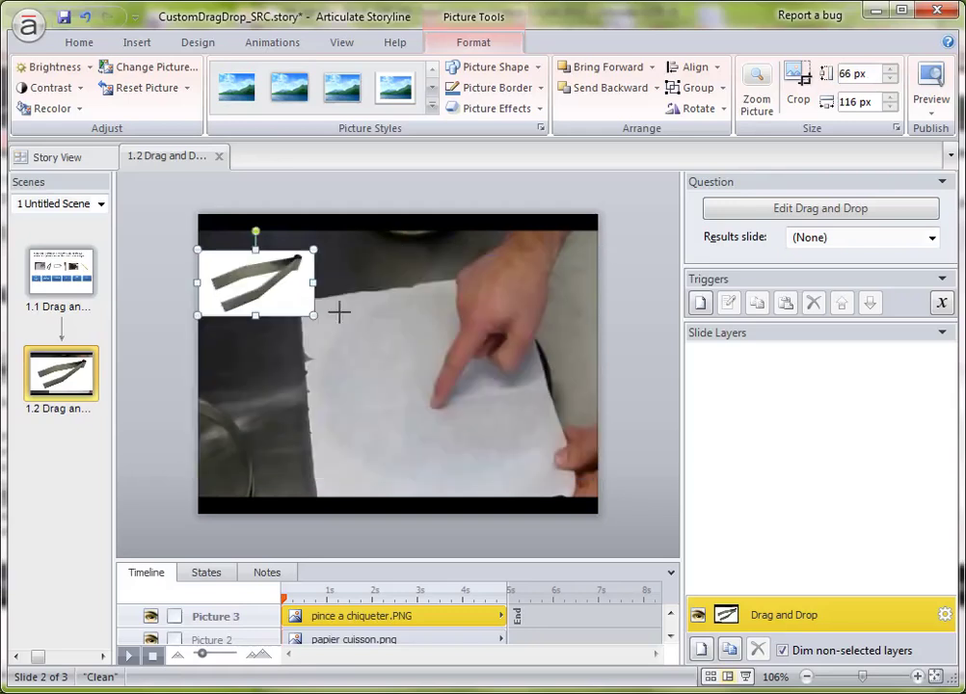
{"action": "left_click", "coordinate": [498, 388]}
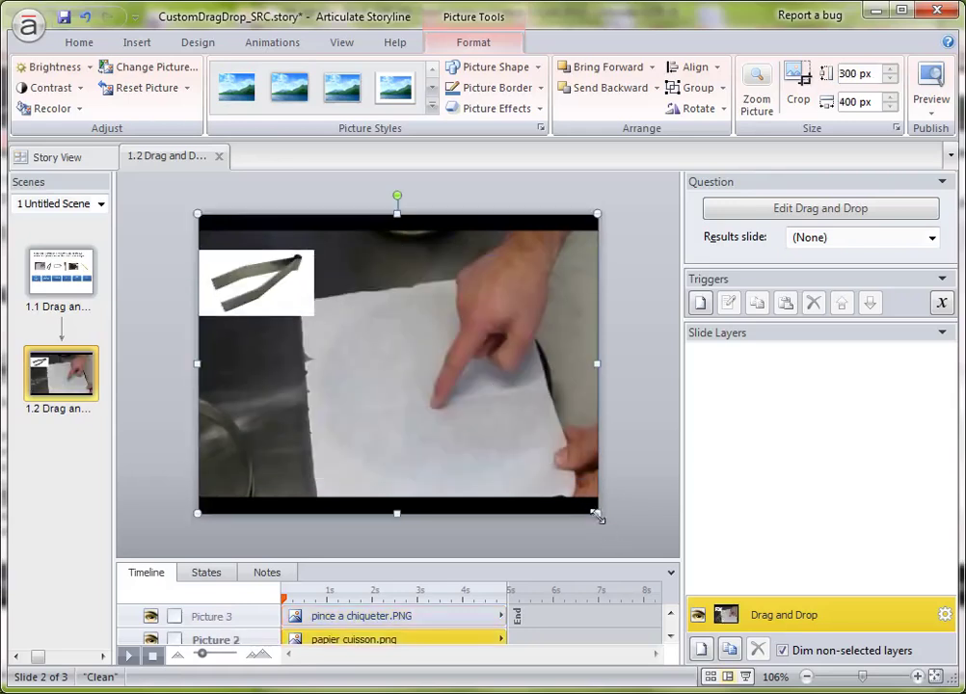
{"action": "left_click_drag", "start_coordinate": [594, 512], "coordinate": [337, 276]}
{"action": "left_click_drag", "start_coordinate": [247, 229], "coordinate": [373, 264]}
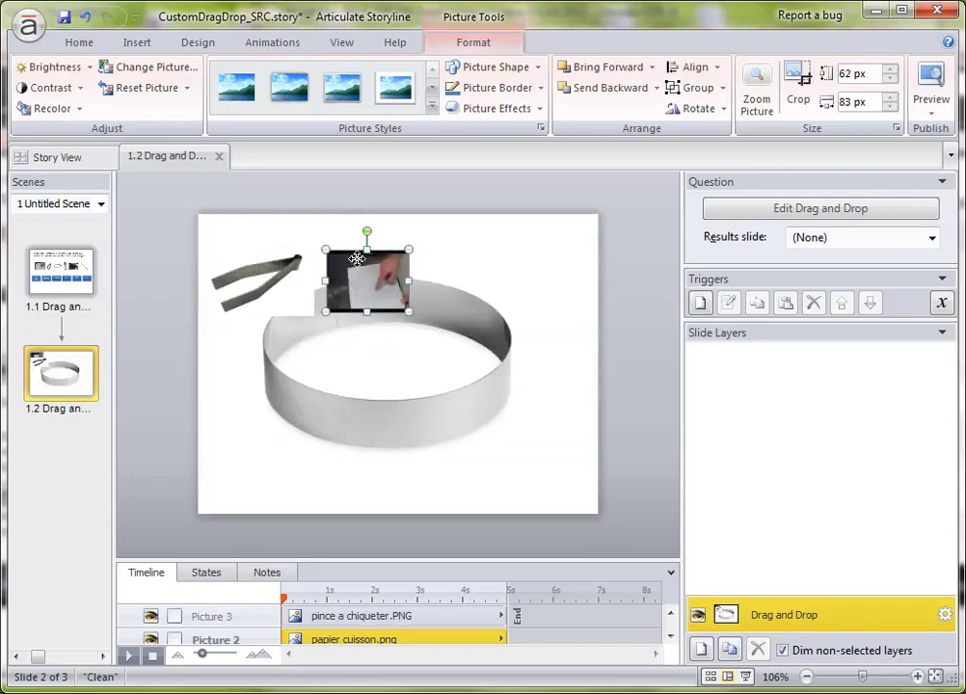
Arrange the three pictures in a row, ring first and pincers last, and set the ring picture's height to 100 px
{"action": "left_click", "coordinate": [450, 403]}
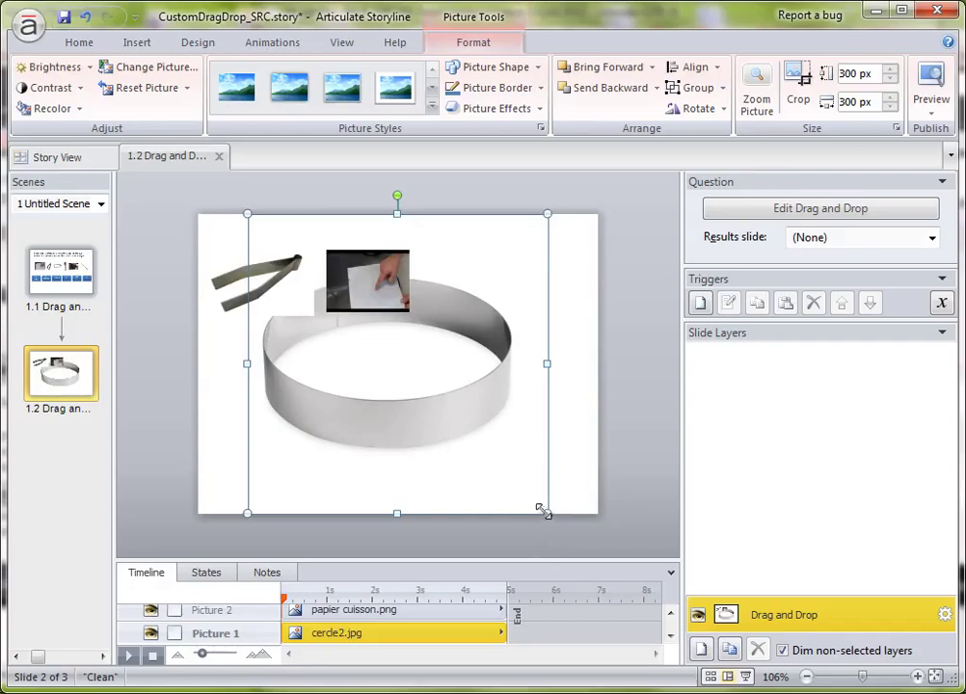
{"action": "left_click_drag", "start_coordinate": [545, 512], "coordinate": [369, 328]}
{"action": "left_click_drag", "start_coordinate": [308, 326], "coordinate": [548, 315]}
{"action": "left_click_drag", "start_coordinate": [283, 286], "coordinate": [251, 292]}
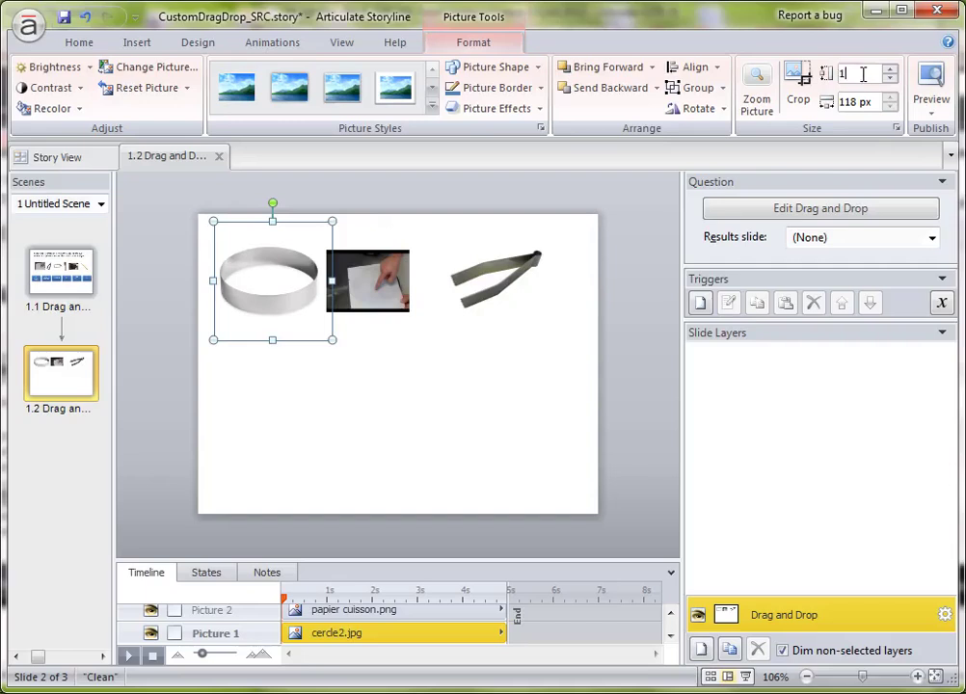
{"action": "key", "text": "Return"}
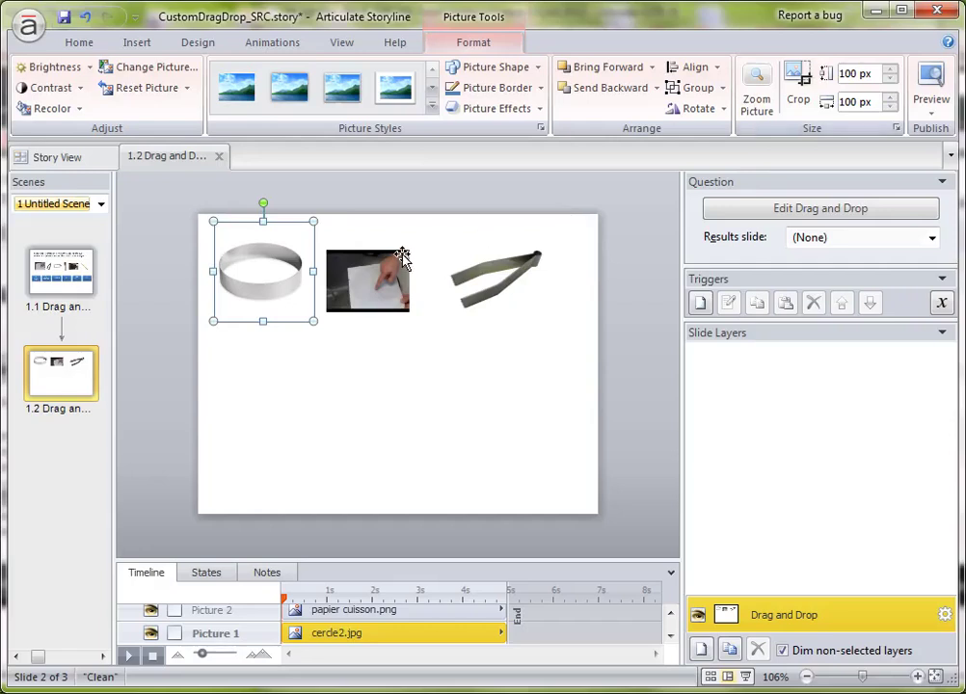
Set the pincers picture's height to 100 px
{"action": "left_click", "coordinate": [490, 280]}
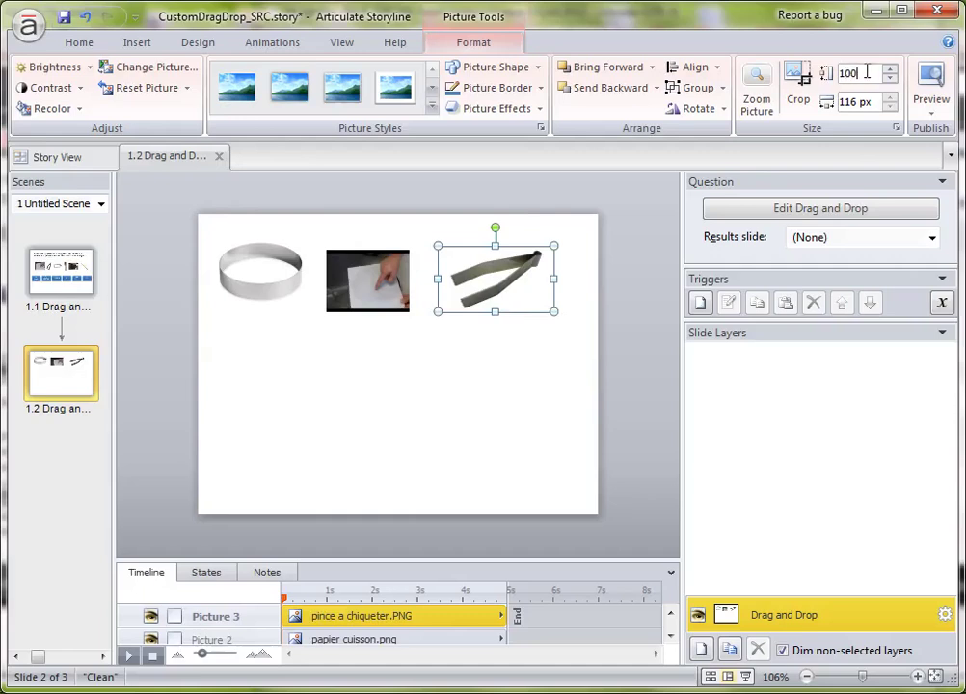
{"action": "left_click", "coordinate": [866, 73]}
{"action": "type", "text": "100"}
{"action": "key", "text": "Return"}
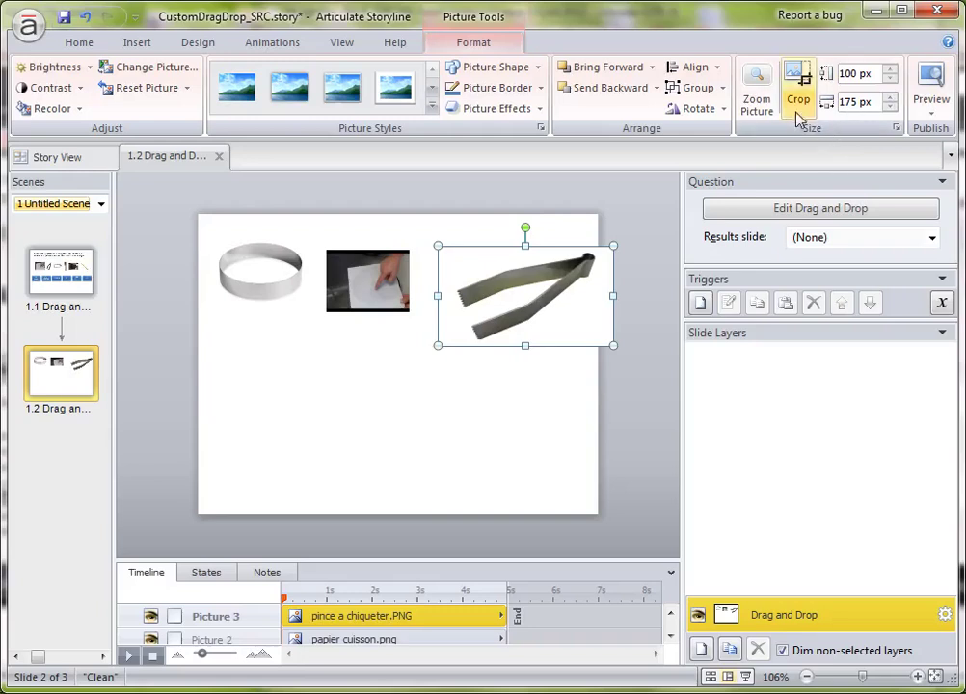
Rotate the pincers picture 90° to the right three times and flip it horizontally
{"action": "left_click", "coordinate": [699, 109]}
{"action": "left_click", "coordinate": [713, 131]}
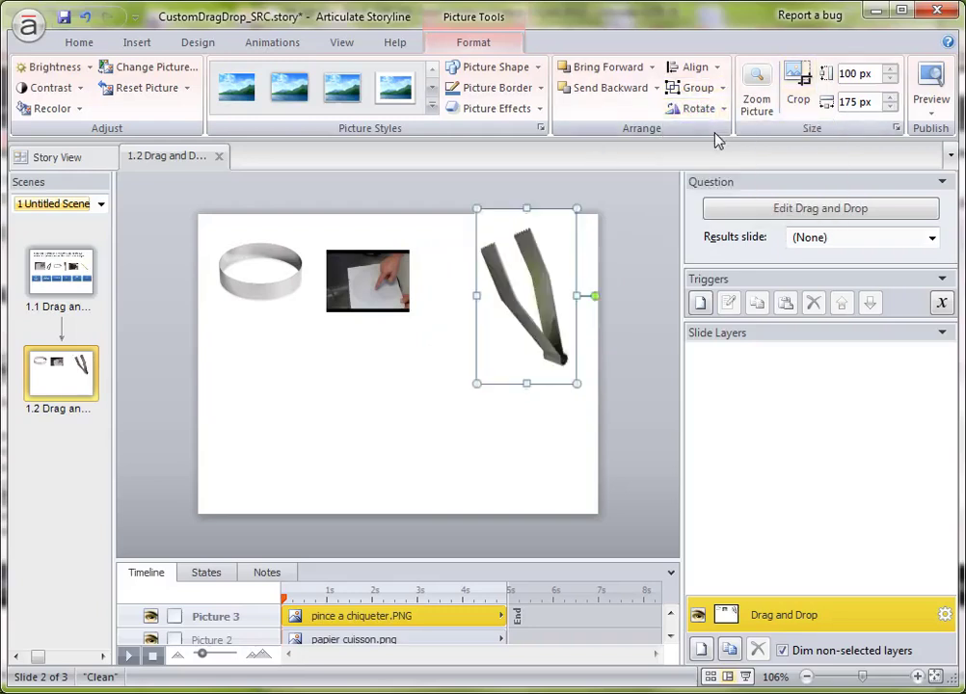
{"action": "left_click", "coordinate": [700, 109]}
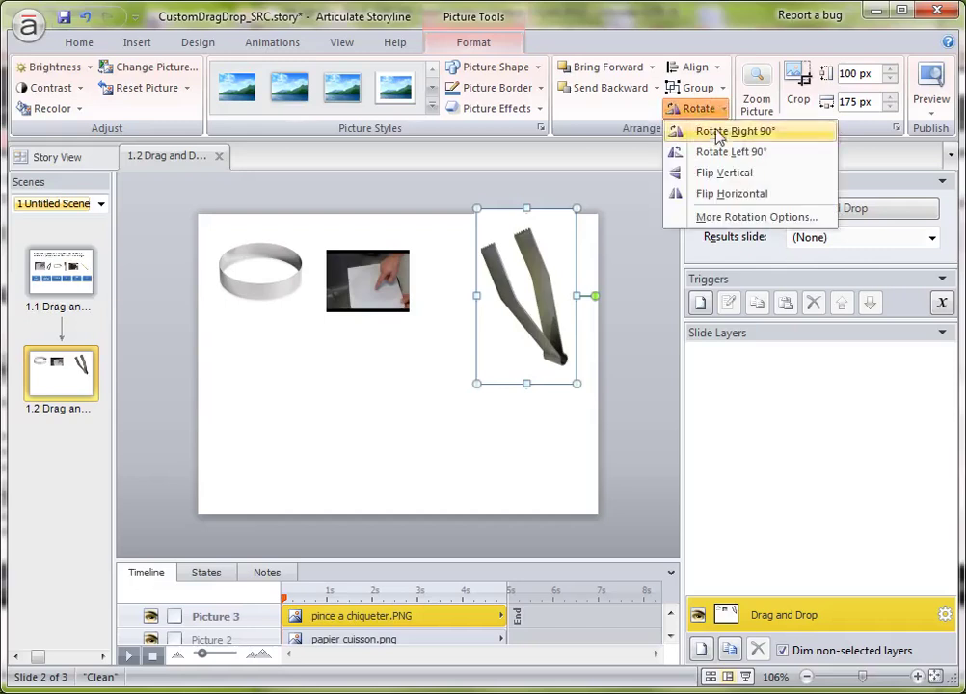
{"action": "left_click", "coordinate": [713, 131]}
{"action": "left_click", "coordinate": [700, 109]}
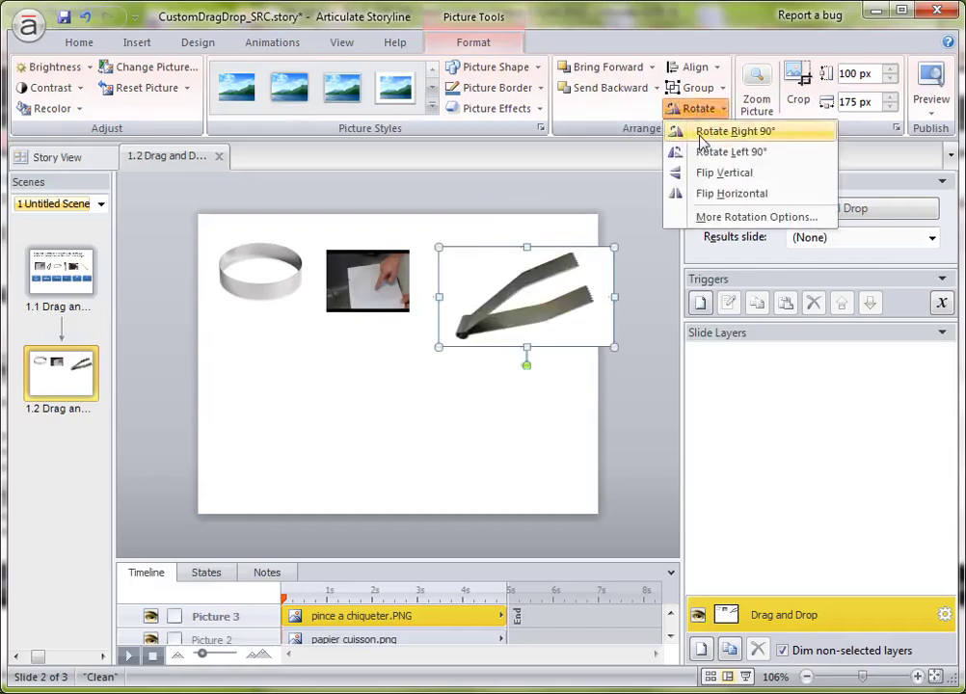
{"action": "left_click", "coordinate": [702, 132]}
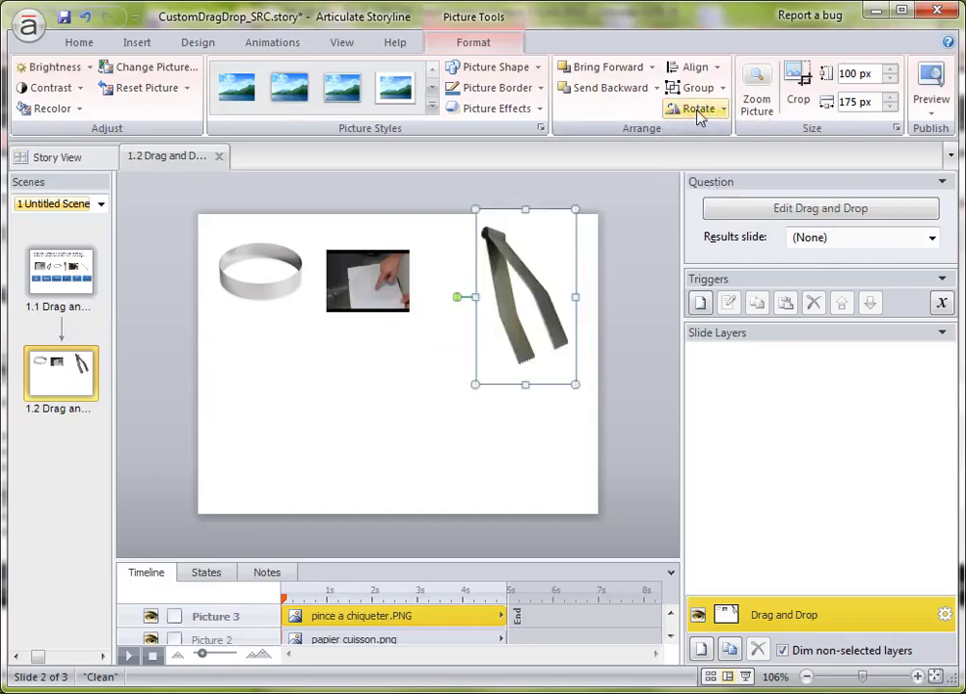
{"action": "left_click", "coordinate": [700, 109]}
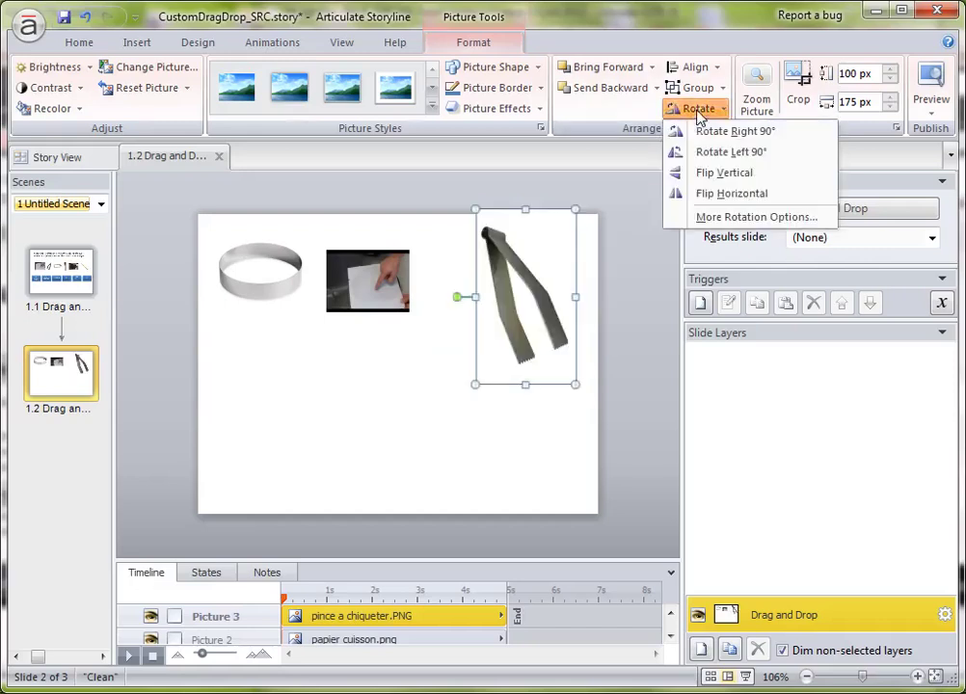
{"action": "left_click", "coordinate": [728, 194]}
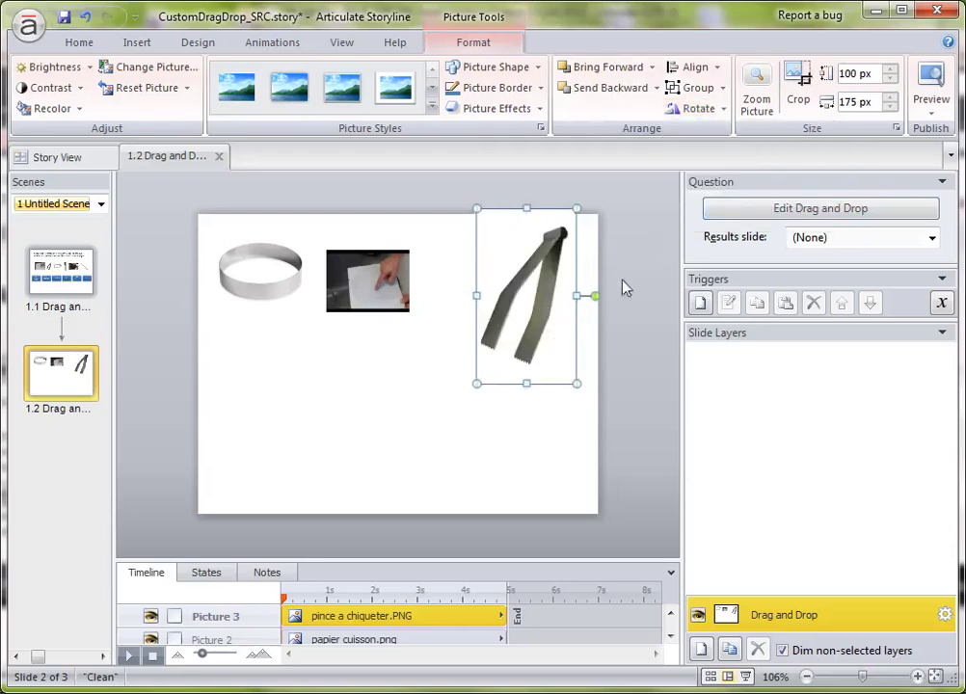
Move the pincers picture slightly lower on the slide and set its width to 100 px
{"action": "left_click", "coordinate": [569, 346]}
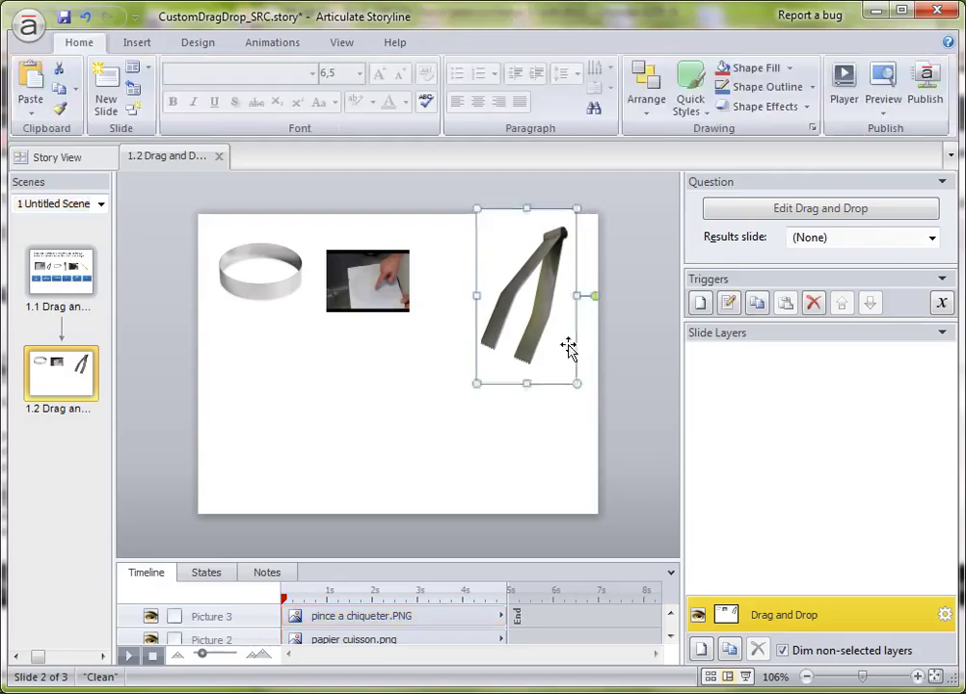
{"action": "left_click_drag", "start_coordinate": [542, 339], "coordinate": [532, 355]}
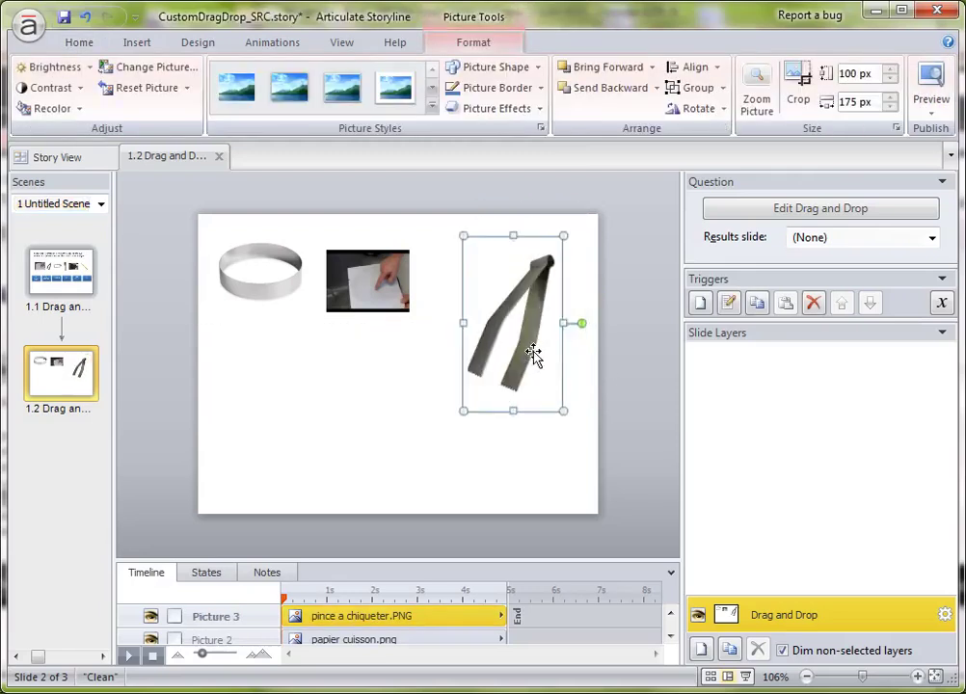
{"action": "triple_click", "coordinate": [874, 103]}
{"action": "type", "text": "100"}
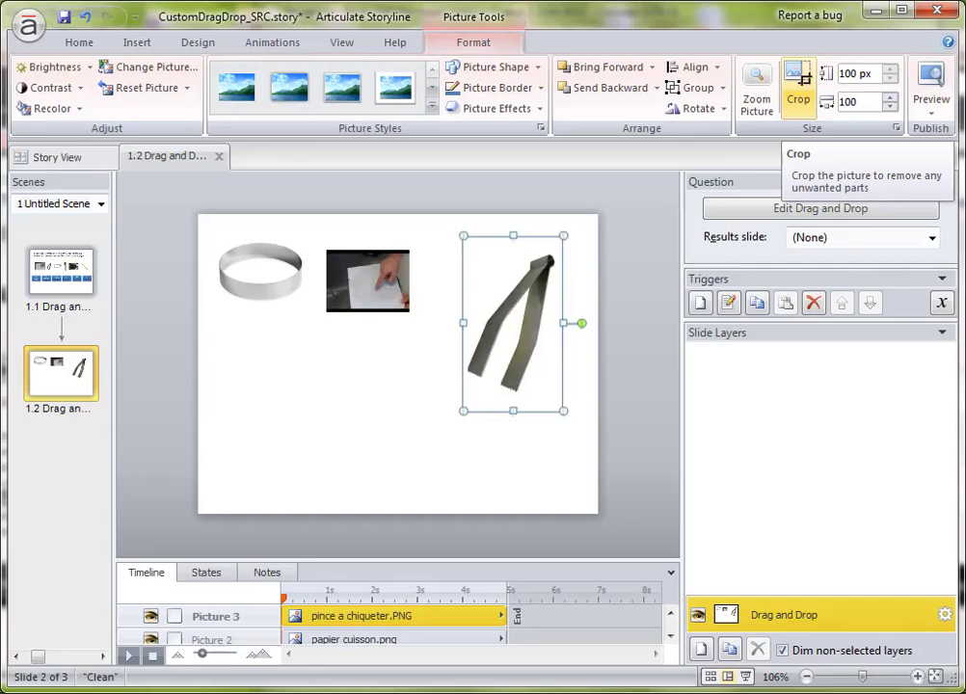
{"action": "key", "text": "Return"}
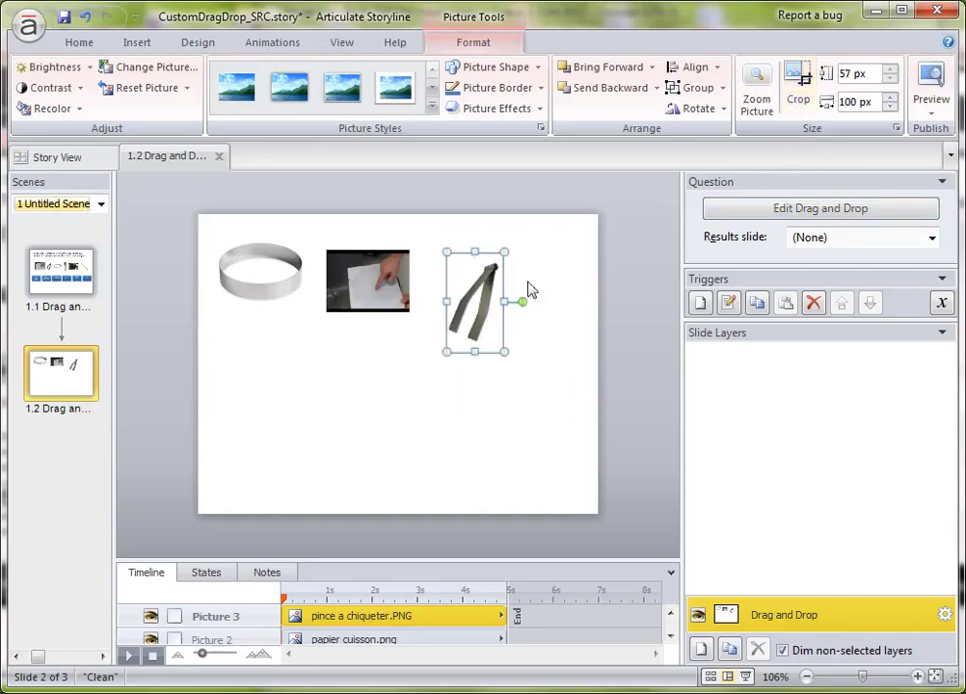
Level the pincers and ring pictures with the baking paper picture and distribute the three pictures horizontally
{"action": "left_click_drag", "start_coordinate": [476, 302], "coordinate": [485, 282]}
{"action": "mouse_move", "coordinate": [268, 291]}
{"action": "left_mouse_down"}
{"action": "mouse_move", "coordinate": [265, 307]}
{"action": "mouse_move", "coordinate": [269, 301]}
{"action": "left_mouse_up"}
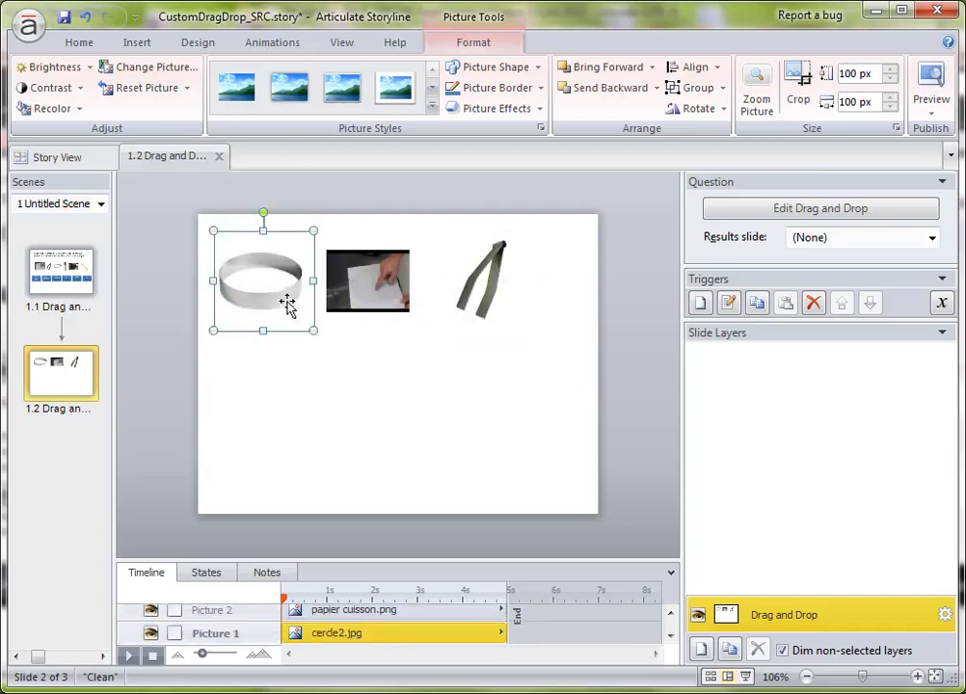
{"action": "left_click", "coordinate": [366, 287]}
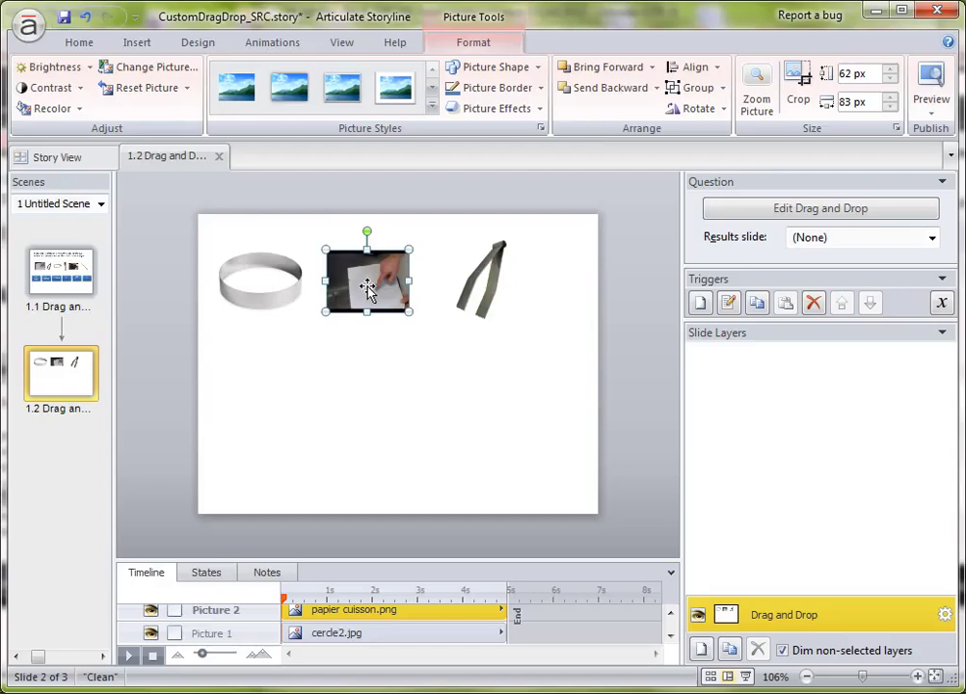
{"action": "left_click_drag", "start_coordinate": [534, 359], "coordinate": [201, 237]}
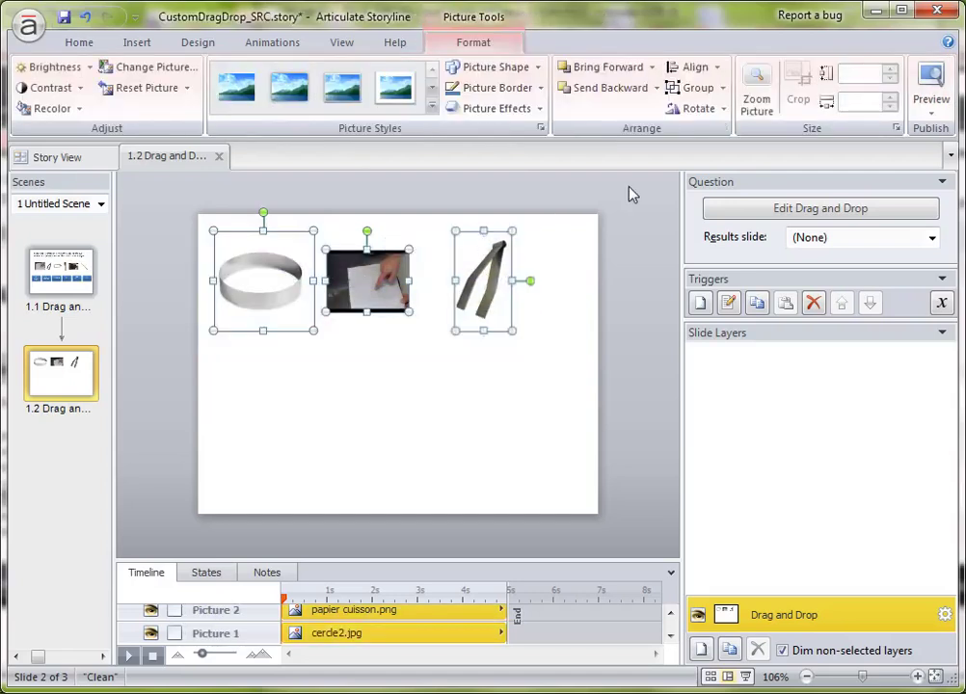
{"action": "left_click", "coordinate": [690, 66]}
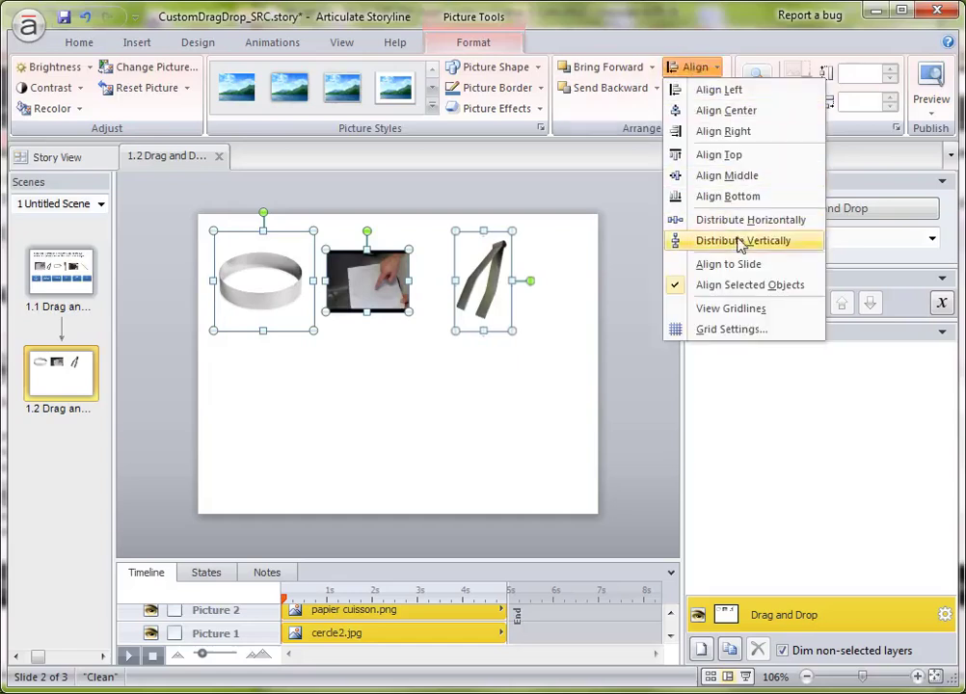
{"action": "left_click", "coordinate": [818, 224]}
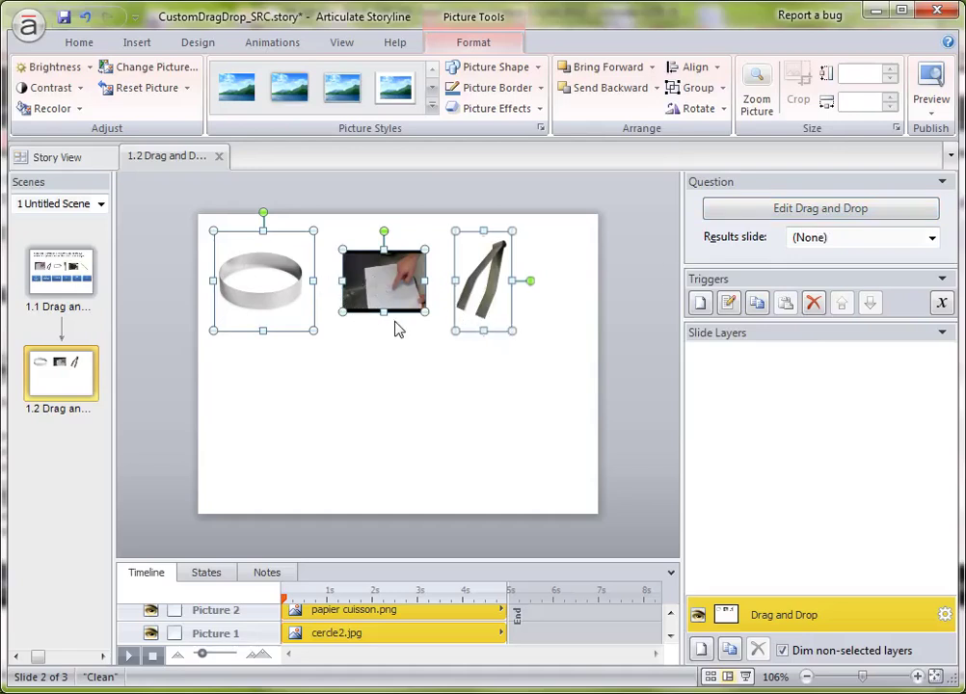
Group the three pictures and centre the group horizontally on the slide
{"action": "left_click", "coordinate": [692, 91]}
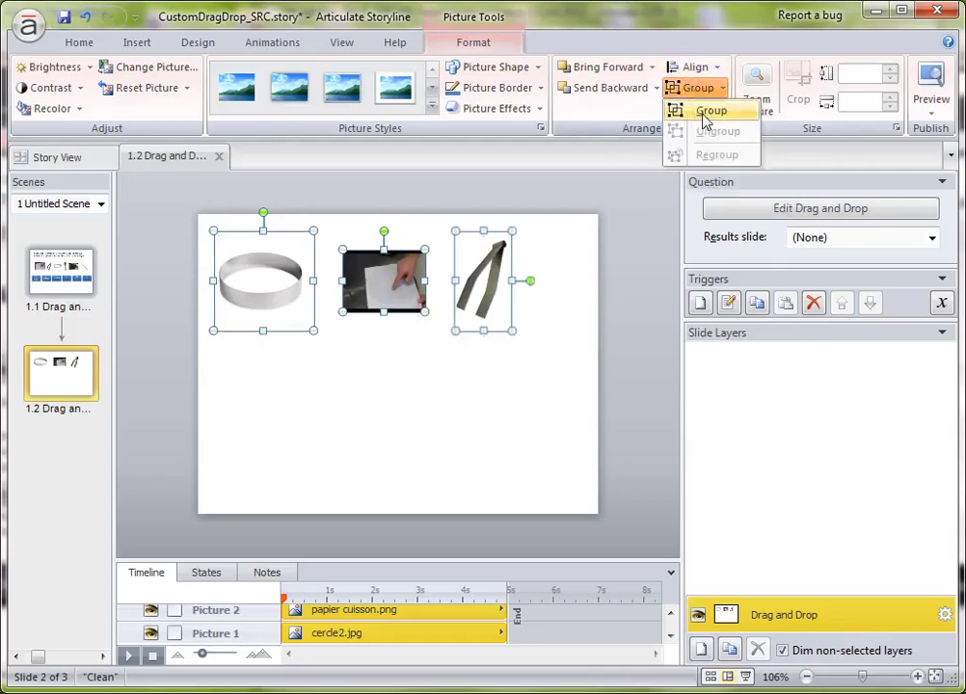
{"action": "left_click", "coordinate": [704, 110]}
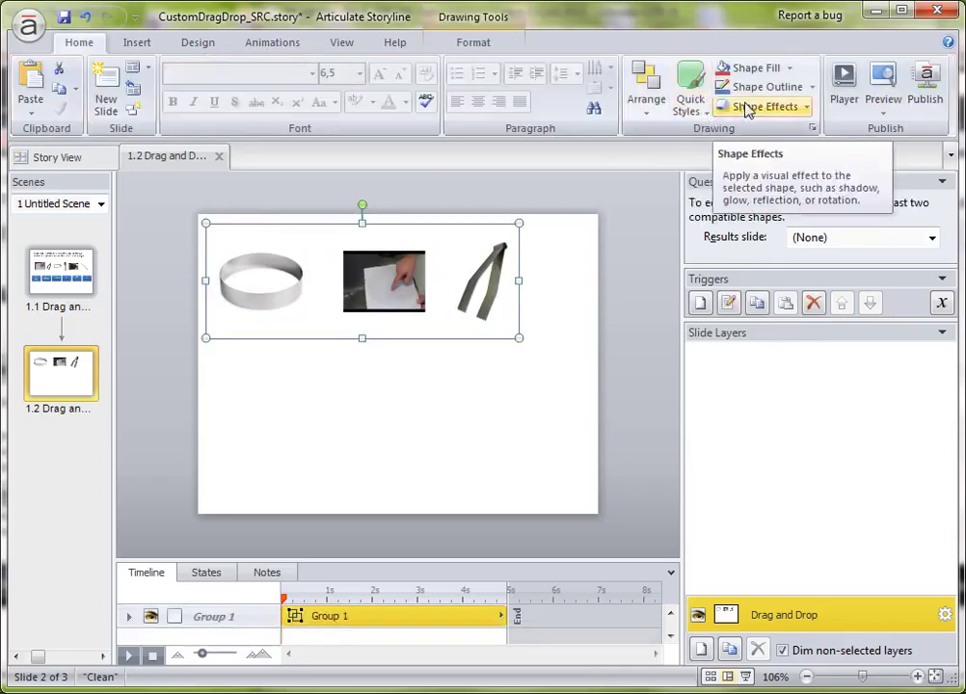
{"action": "left_click", "coordinate": [646, 117]}
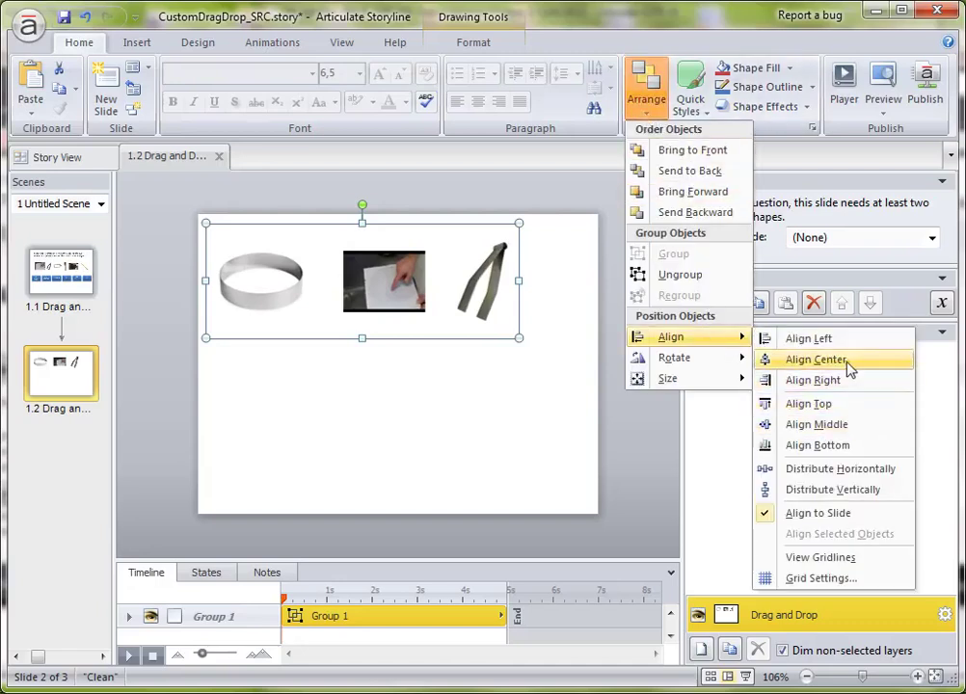
{"action": "left_click", "coordinate": [848, 361]}
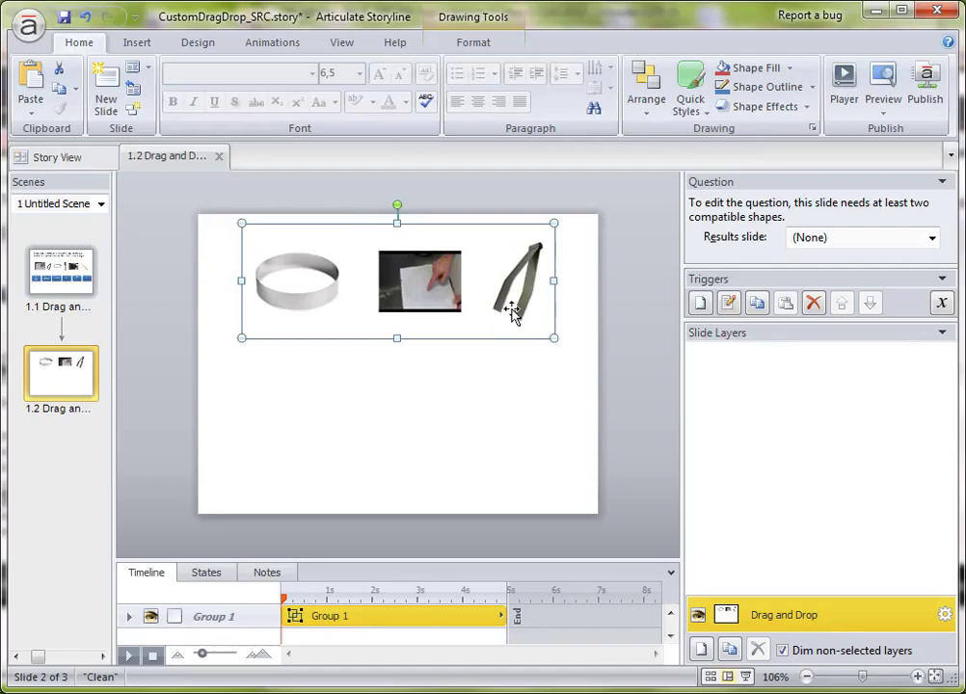
Nudge the picture group slightly lower on the slide and ungroup it
{"action": "key", "text": "Down"}
{"action": "key", "text": "Down"}
{"action": "key", "text": "Down"}
{"action": "key", "text": "Down"}
{"action": "key", "text": "Down"}
{"action": "key", "text": "Down"}
{"action": "key", "text": "Down"}
{"action": "key", "text": "Down"}
{"action": "key", "text": "Down"}
{"action": "key", "text": "Down"}
{"action": "key", "text": "Down"}
{"action": "key", "text": "Down"}
{"action": "key", "text": "Down"}
{"action": "key", "text": "Down"}
{"action": "key", "text": "Down"}
{"action": "key", "text": "Down"}
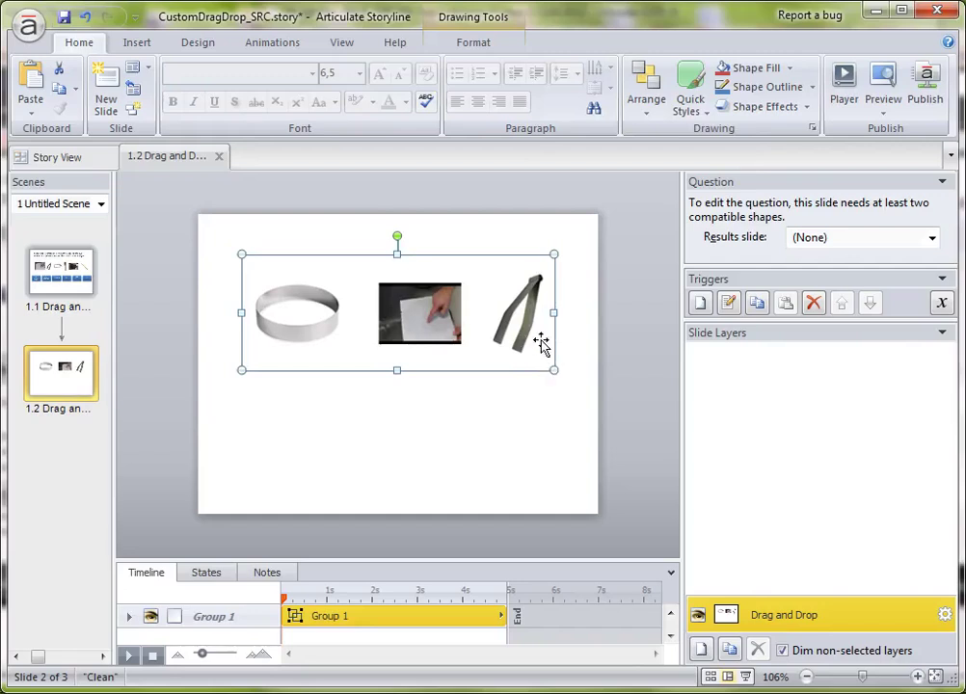
{"action": "left_click", "coordinate": [649, 115]}
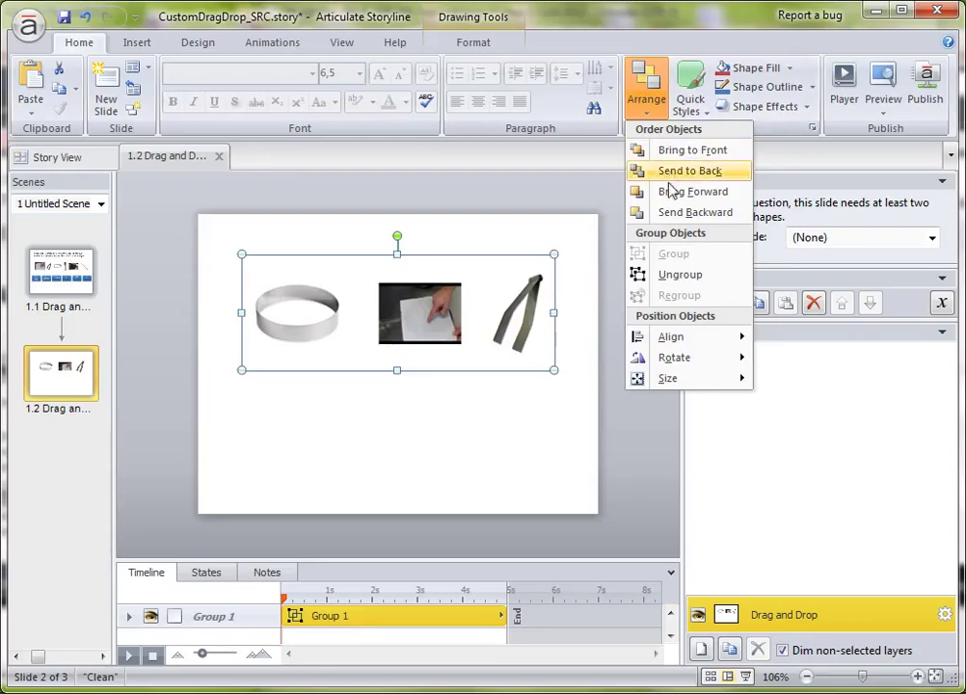
{"action": "left_click", "coordinate": [674, 277]}
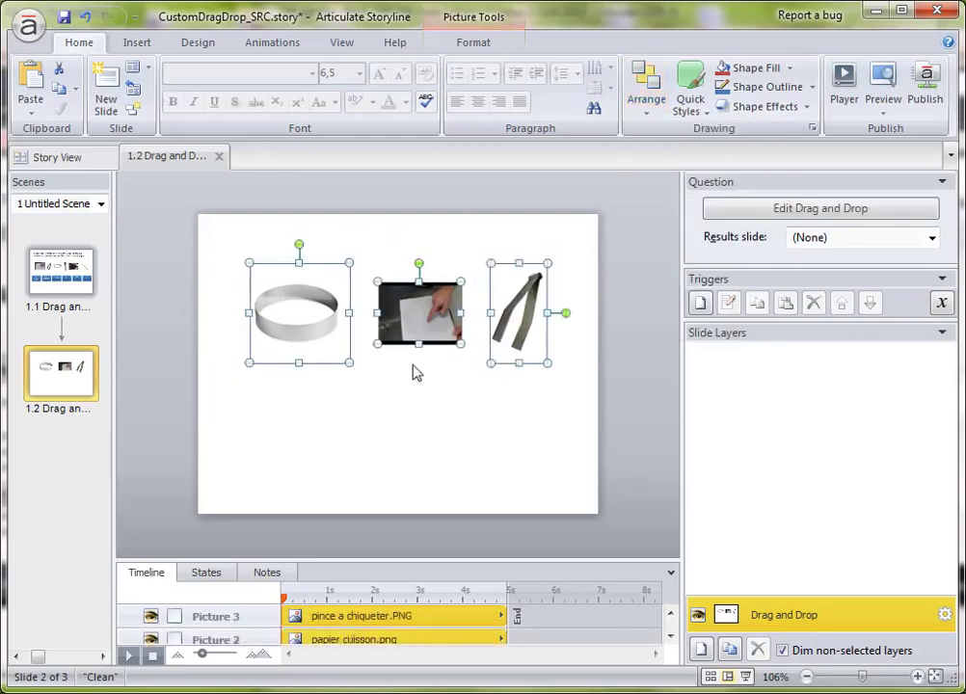
Add three text boxes below the pictures reading "Un cercle", "Un papier cuisson" and "Une pince à chiqueter"
{"action": "left_click", "coordinate": [139, 41]}
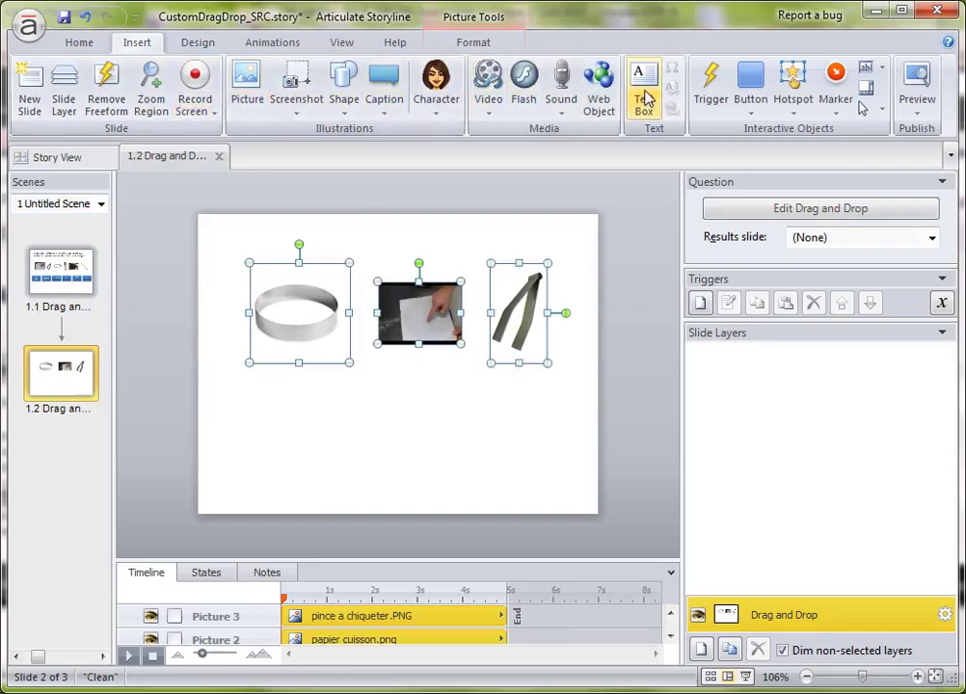
{"action": "mouse_move", "coordinate": [237, 410]}
{"action": "left_mouse_down"}
{"action": "mouse_move", "coordinate": [328, 476]}
{"action": "mouse_move", "coordinate": [339, 461]}
{"action": "left_mouse_up"}
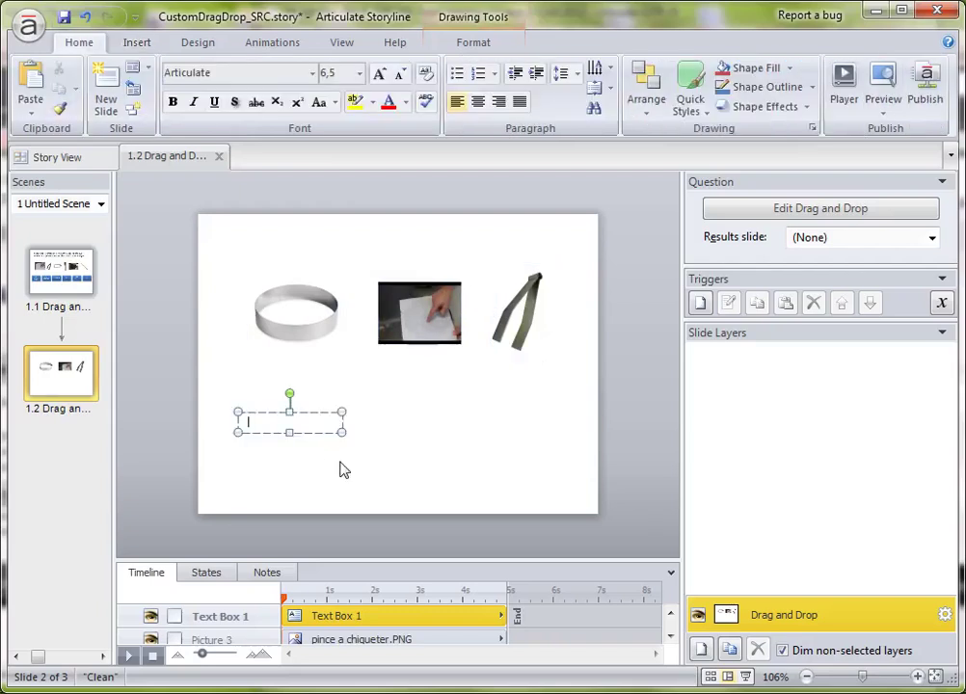
{"action": "type", "text": "Un cercle"}
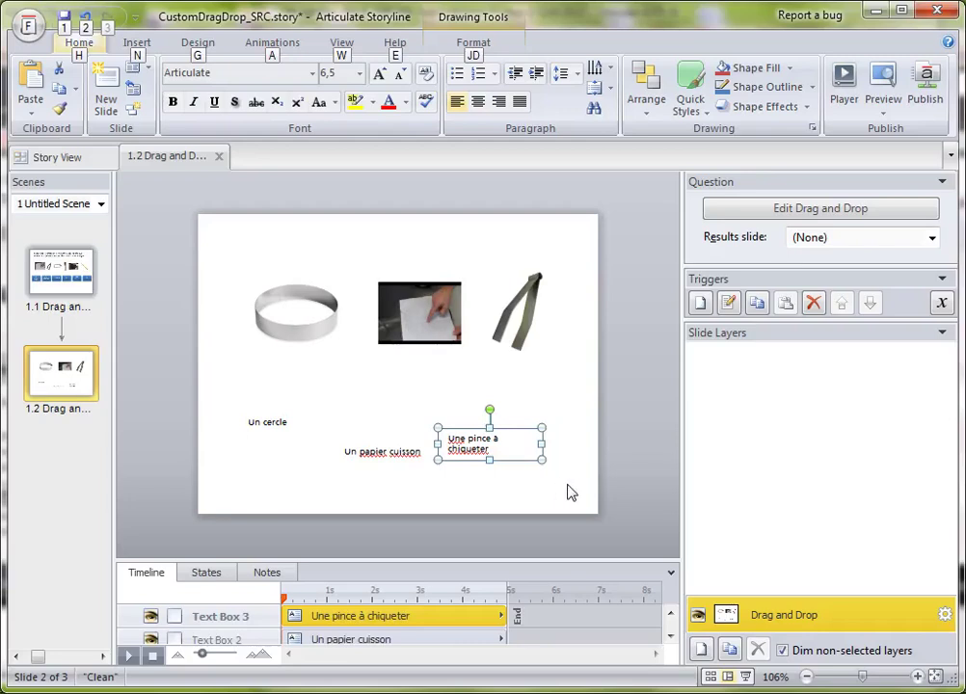
Align the three text boxes below the pictures to their common middle
{"action": "mouse_move", "coordinate": [571, 483]}
{"action": "left_mouse_down"}
{"action": "mouse_move", "coordinate": [509, 413]}
{"action": "mouse_move", "coordinate": [210, 395]}
{"action": "left_mouse_up"}
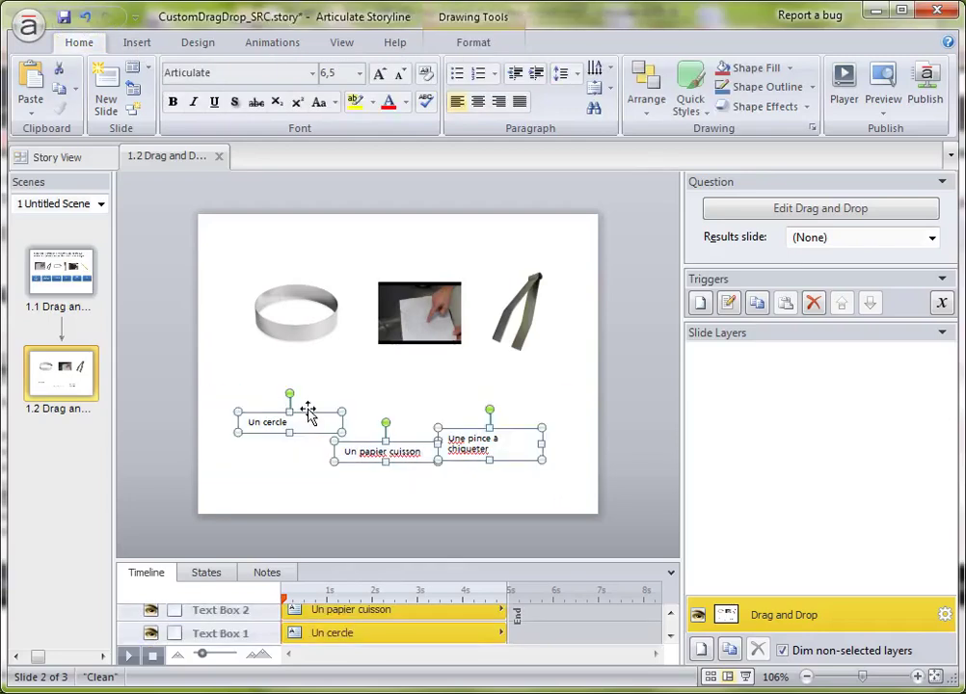
{"action": "left_click", "coordinate": [644, 97]}
{"action": "mouse_move", "coordinate": [692, 340]}
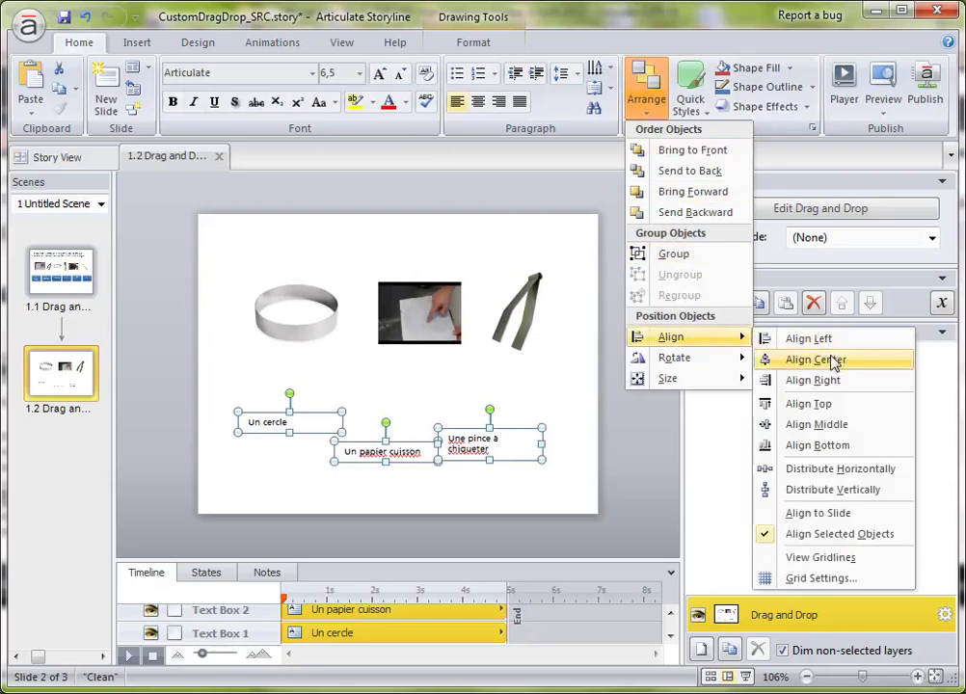
{"action": "left_click", "coordinate": [837, 425]}
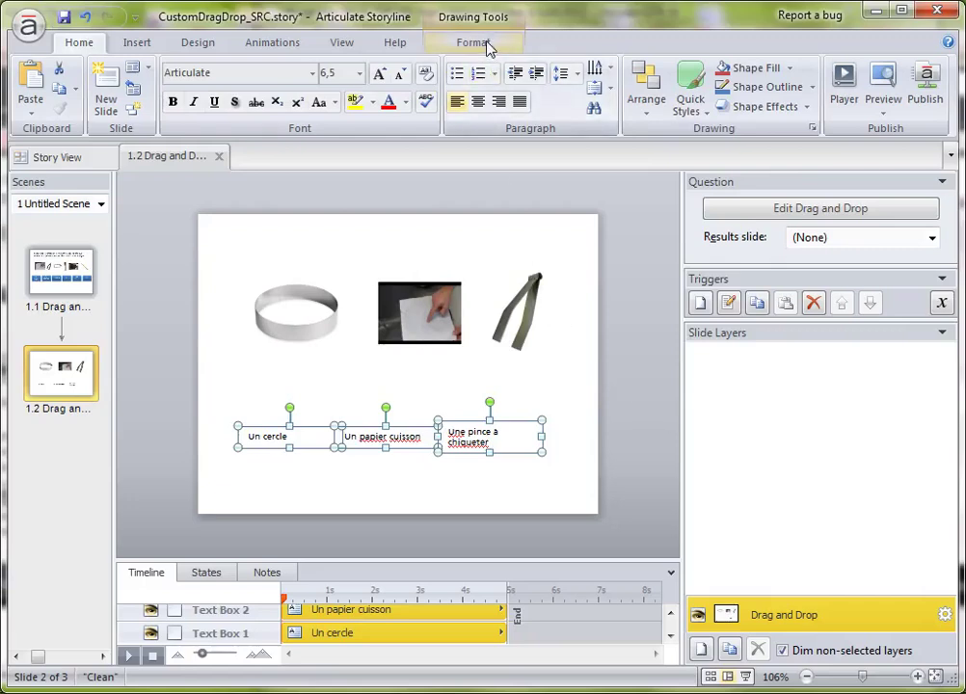
Apply the intense blue gradient quick style to the three text boxes and make them the same size
{"action": "left_click", "coordinate": [701, 110]}
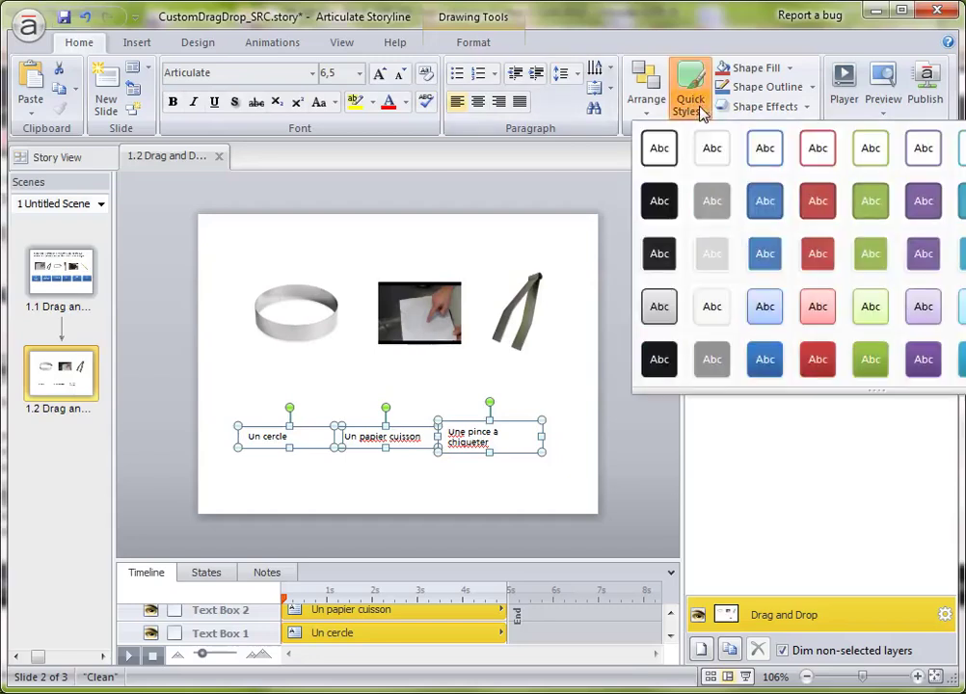
{"action": "left_click", "coordinate": [766, 361]}
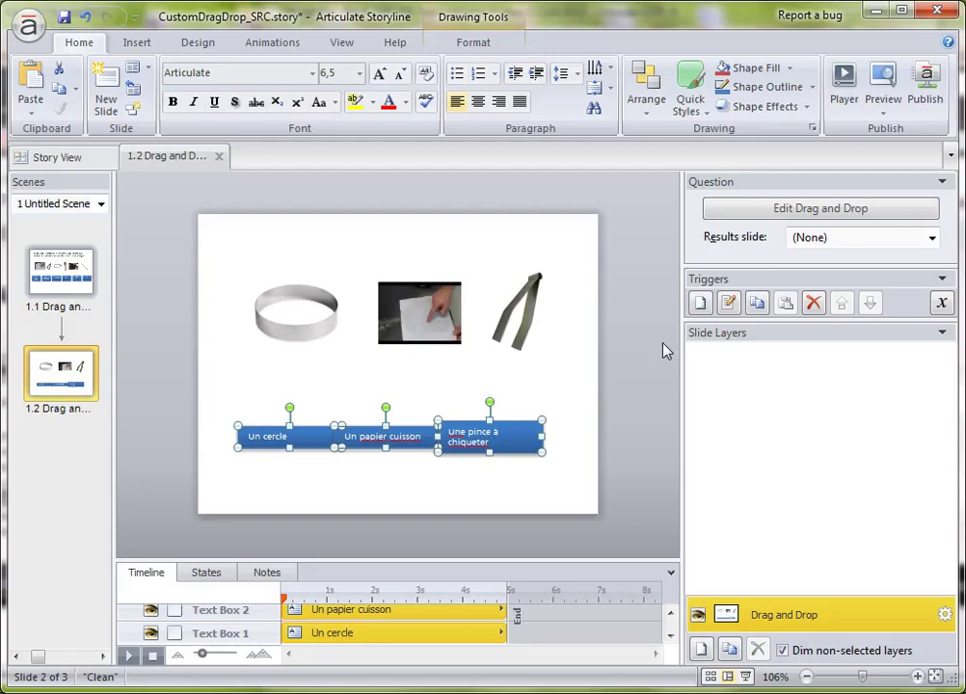
{"action": "left_click", "coordinate": [643, 113]}
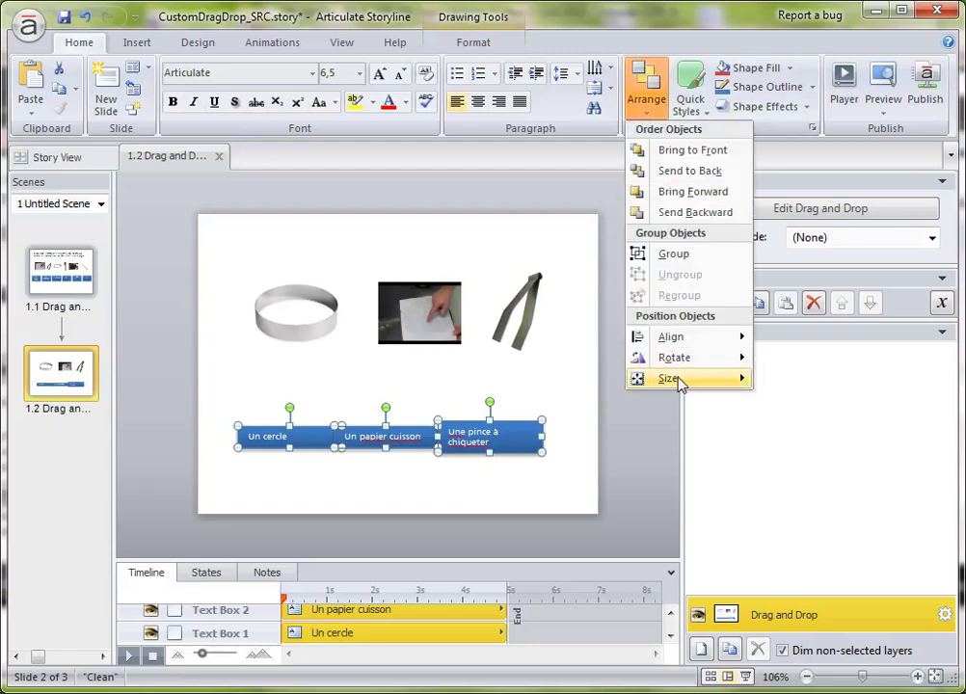
{"action": "mouse_move", "coordinate": [682, 380]}
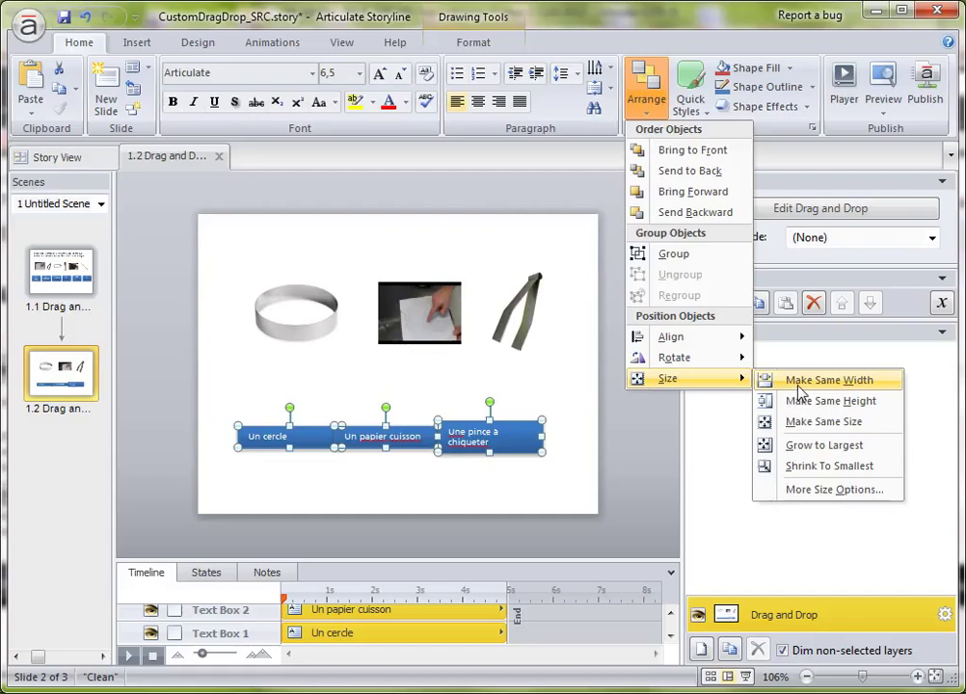
{"action": "left_click", "coordinate": [864, 421]}
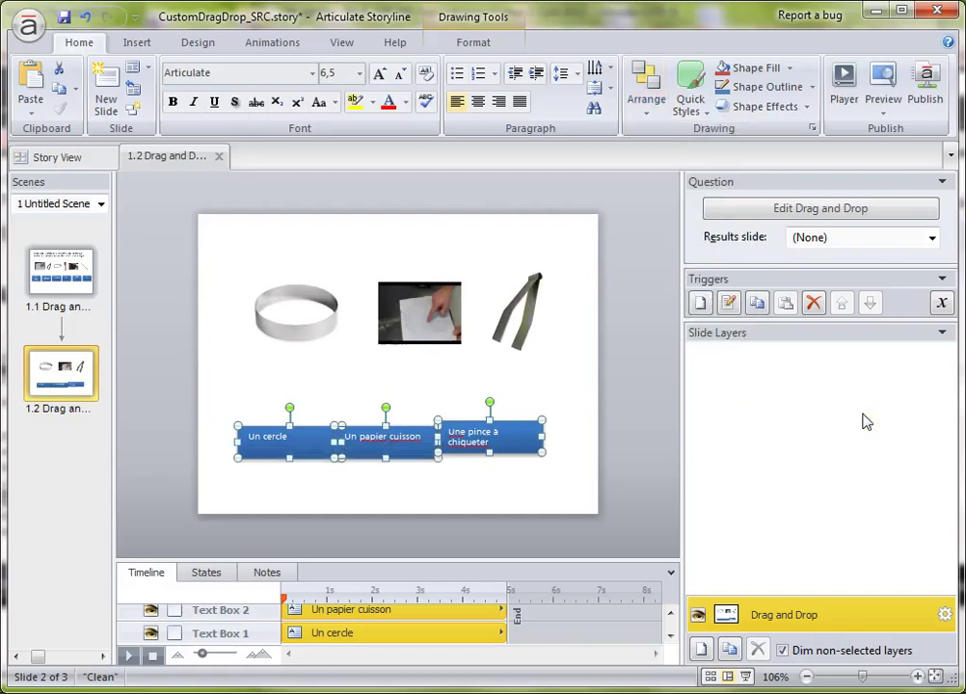
Align the resized blue labels to their middle and distribute them horizontally
{"action": "left_click", "coordinate": [645, 97]}
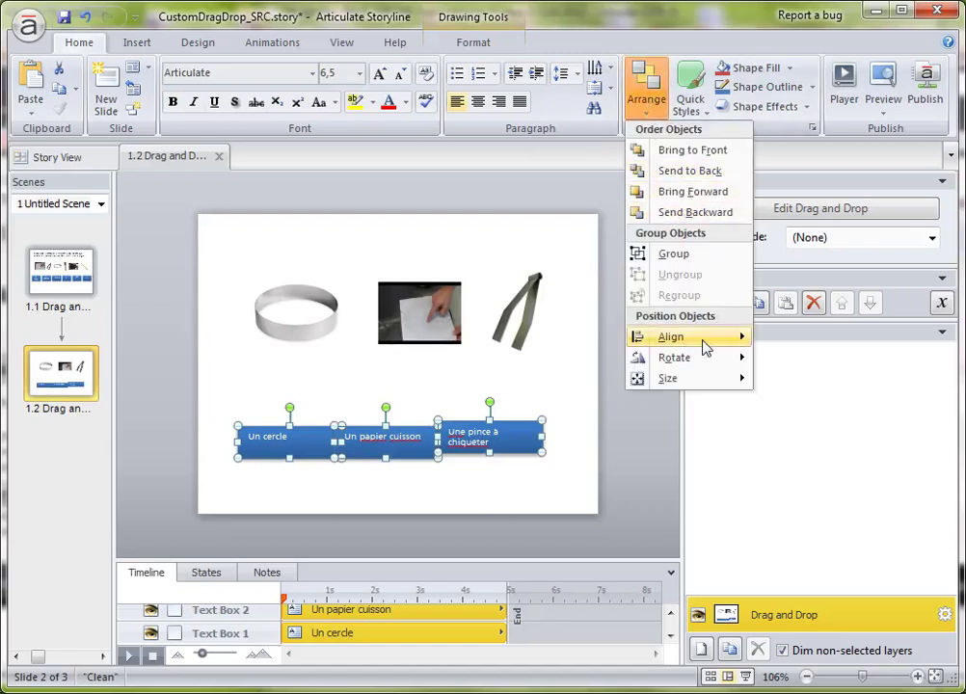
{"action": "mouse_move", "coordinate": [710, 342]}
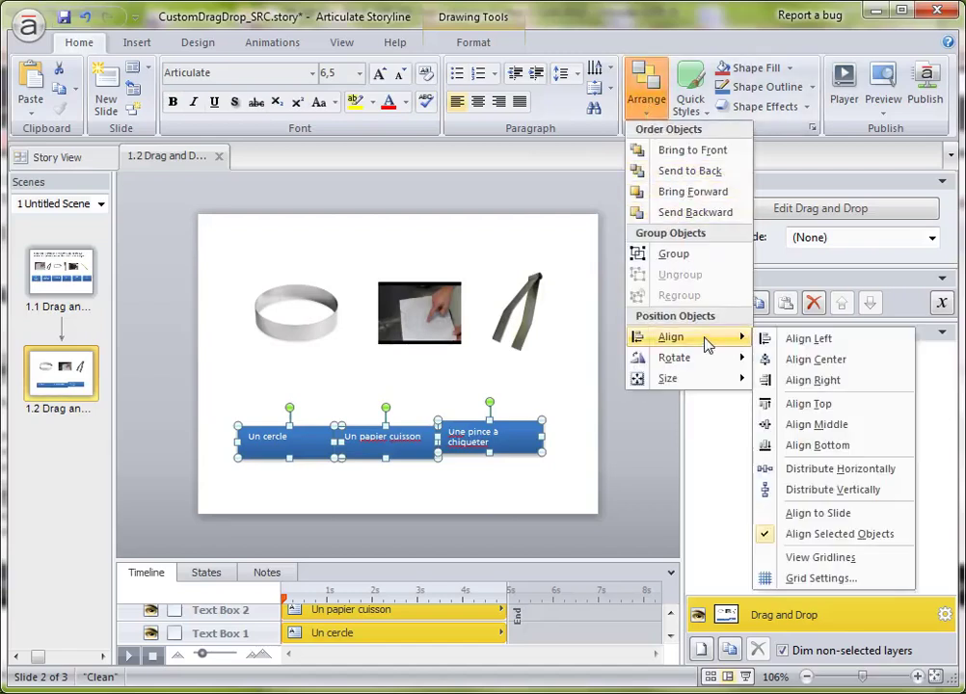
{"action": "left_click", "coordinate": [849, 437]}
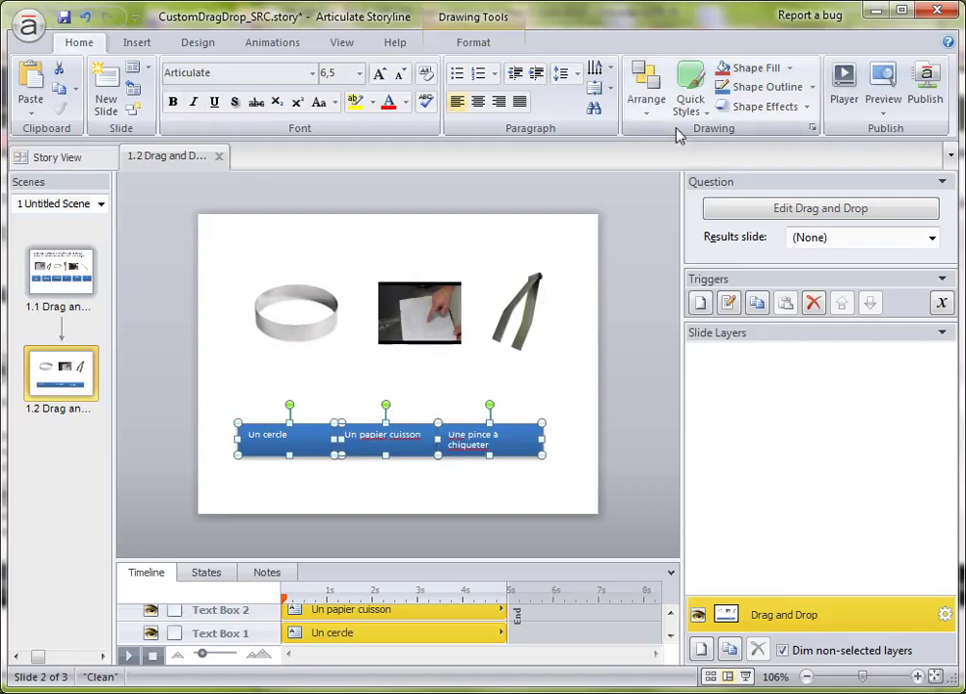
{"action": "left_click", "coordinate": [646, 106]}
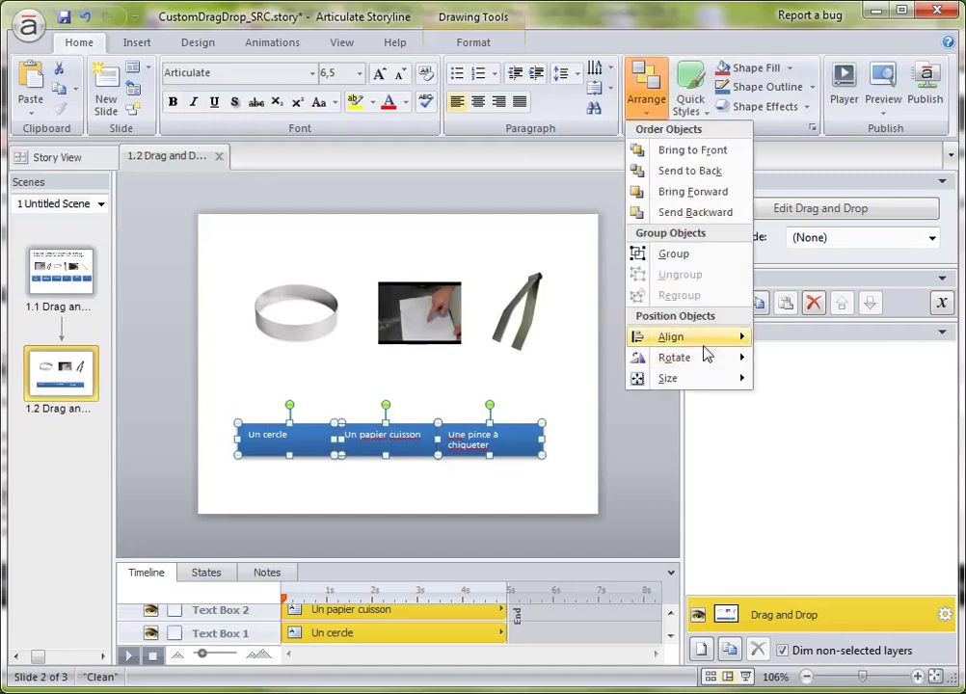
{"action": "mouse_move", "coordinate": [704, 345]}
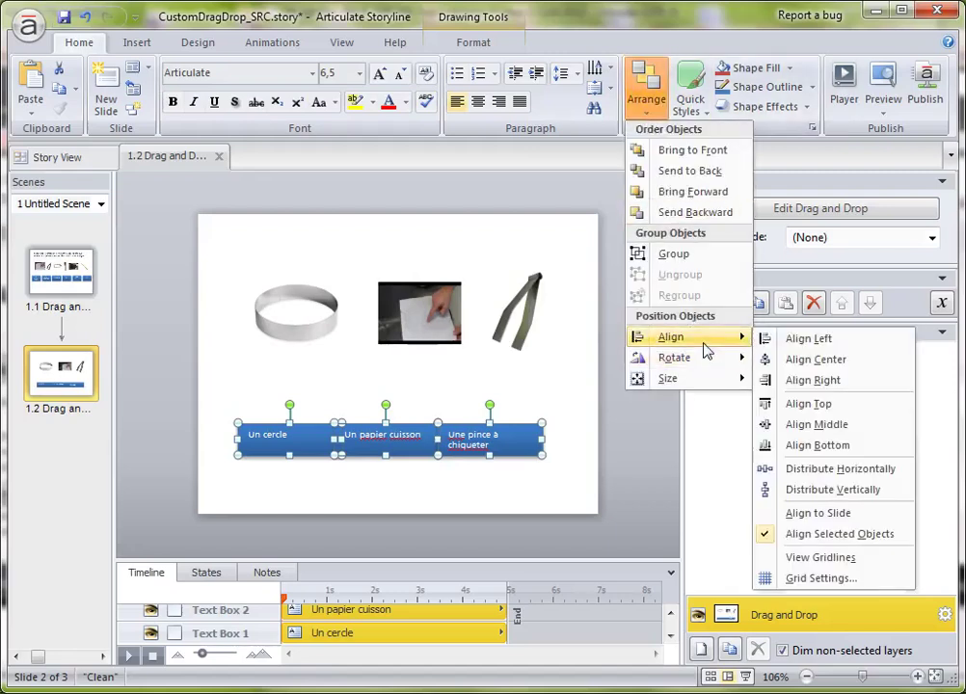
{"action": "left_click", "coordinate": [908, 471]}
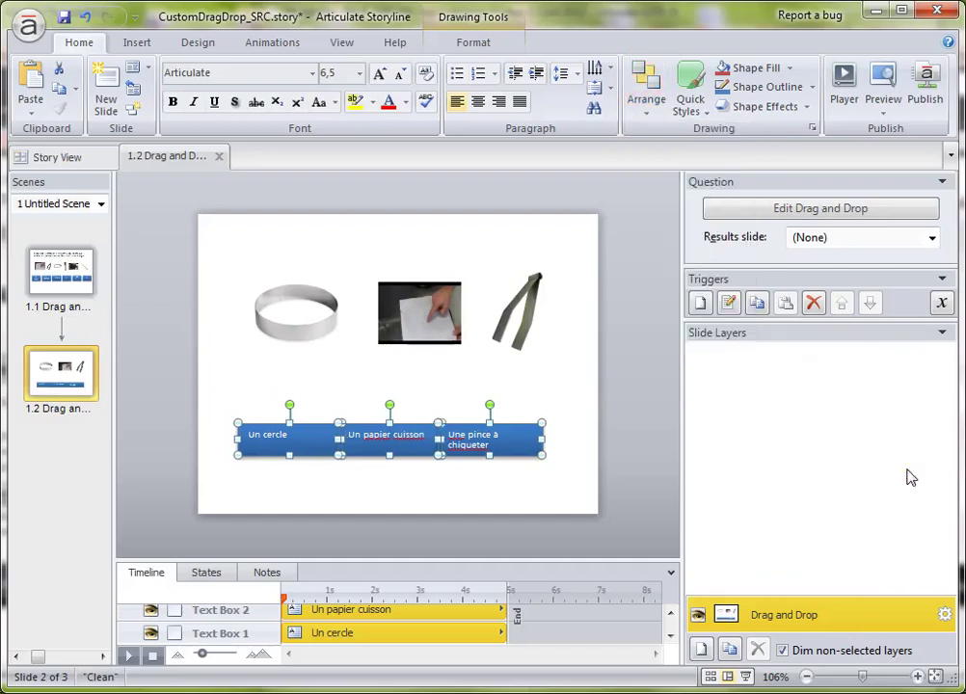
{"action": "left_click", "coordinate": [537, 491]}
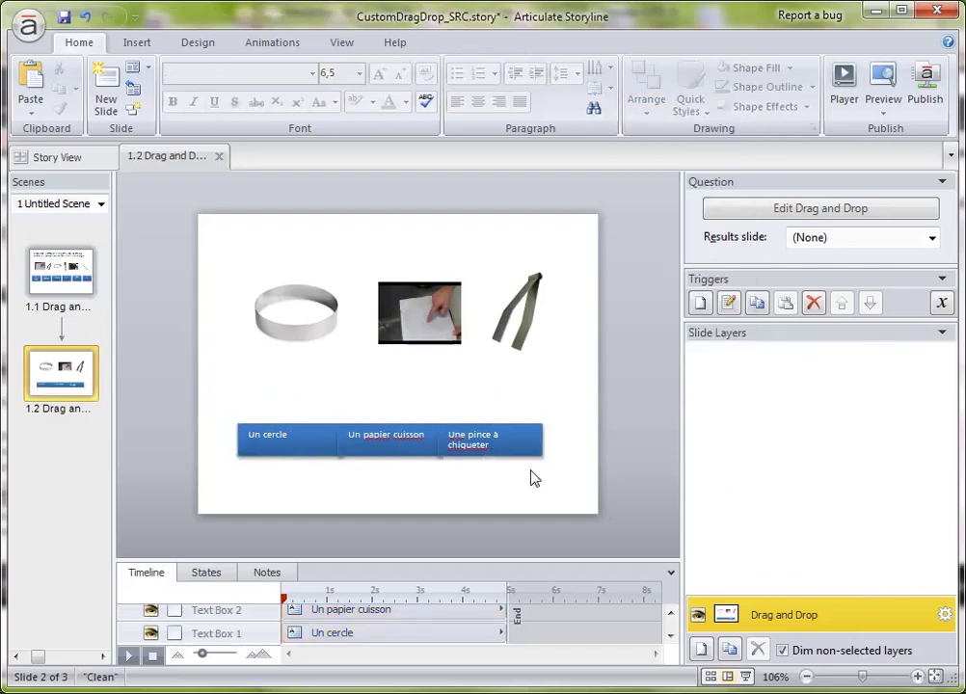
Nudge the "Une pince à chiqueter" label to the right, leaving a gap beside the "Un papier cuisson" label
{"action": "left_click", "coordinate": [519, 446]}
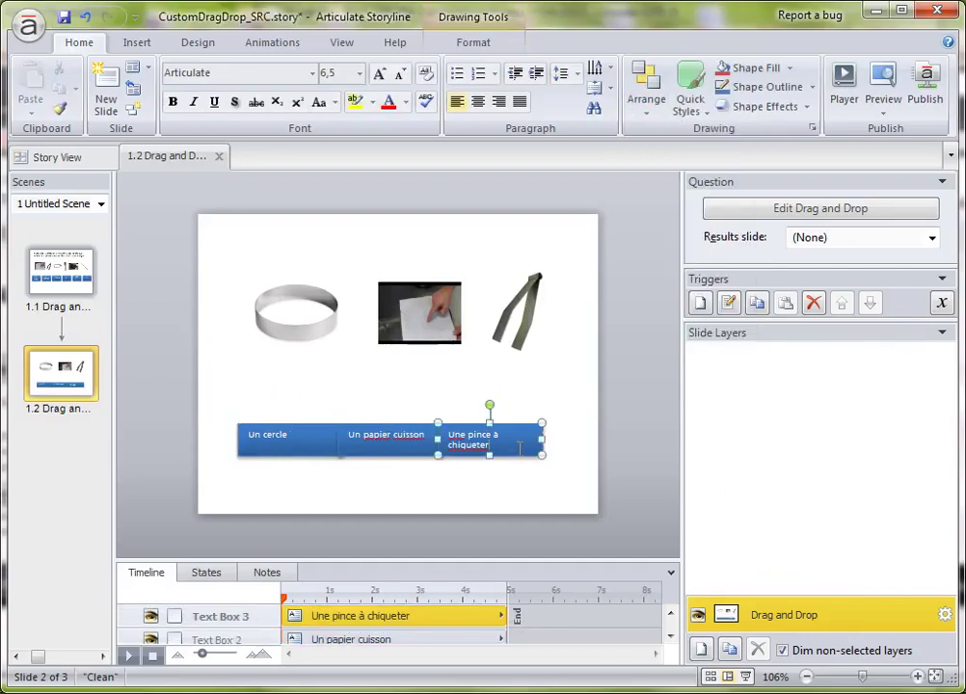
{"action": "left_click", "coordinate": [525, 476]}
{"action": "left_click", "coordinate": [520, 450]}
{"action": "key", "text": "ctrl+c"}
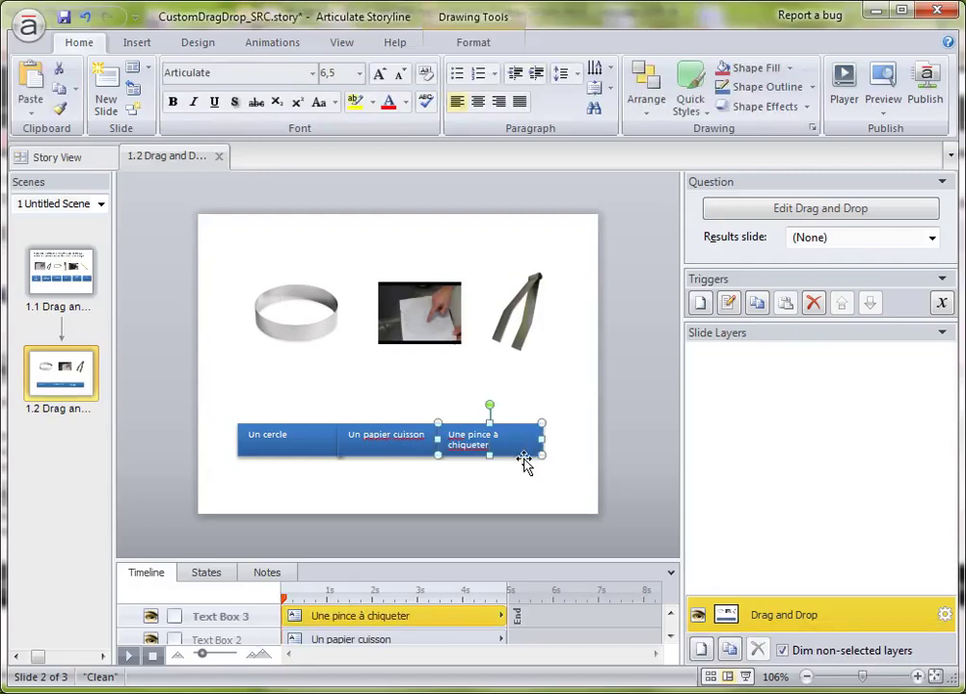
{"action": "key", "text": "Right"}
{"action": "key", "text": "Right"}
{"action": "key", "text": "Right"}
{"action": "key", "text": "Right"}
{"action": "key", "text": "Right"}
{"action": "key", "text": "Right"}
{"action": "key", "text": "Right"}
{"action": "key", "text": "Right"}
{"action": "key", "text": "Right"}
{"action": "key", "text": "Right"}
{"action": "key", "text": "Right"}
{"action": "key", "text": "Right"}
{"action": "key", "text": "Right"}
{"action": "key", "text": "Right"}
{"action": "key", "text": "Right"}
{"action": "key", "text": "Right"}
{"action": "key", "text": "Right"}
{"action": "key", "text": "Right"}
{"action": "key", "text": "Right"}
{"action": "key", "text": "Right"}
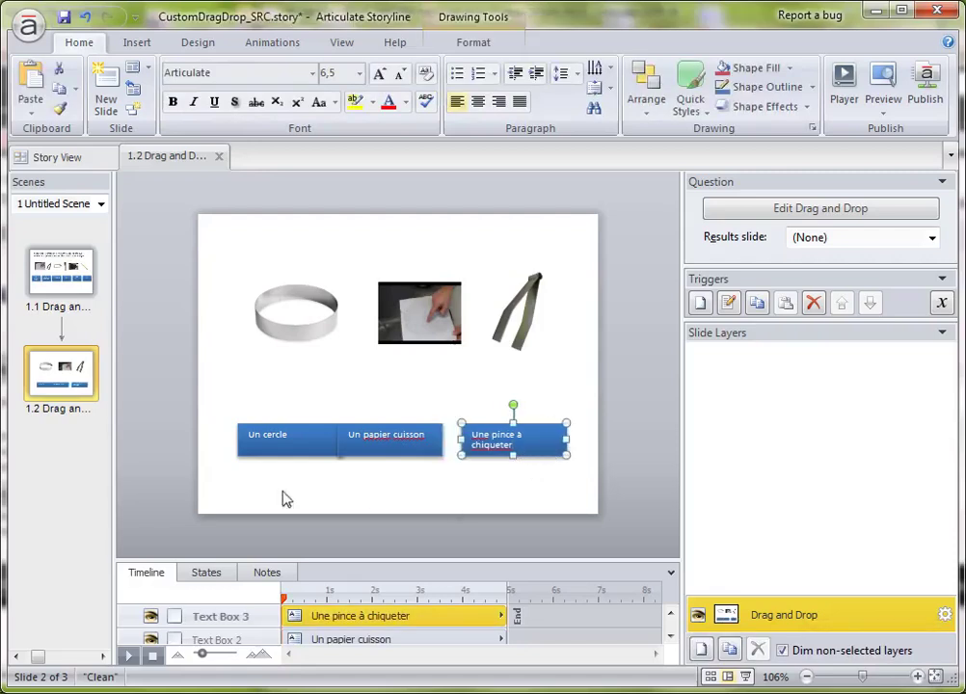
Nudge the "Un cercle" label to the left, leaving a matching gap beside the "Un papier cuisson" label
{"action": "left_click", "coordinate": [258, 461]}
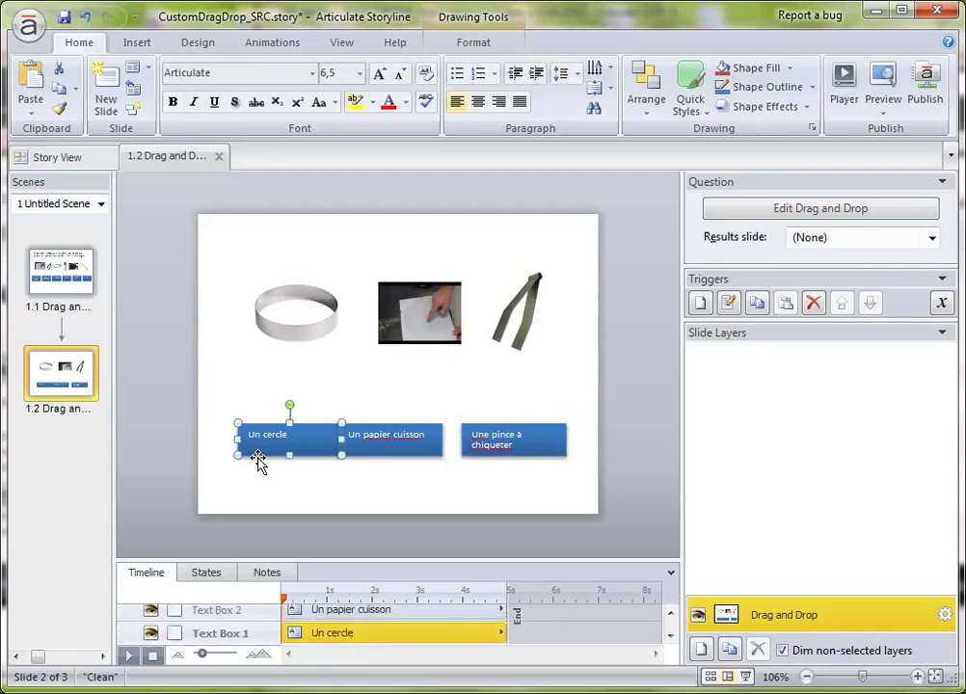
{"action": "key", "text": "Left"}
{"action": "key", "text": "Left"}
{"action": "key", "text": "Left"}
{"action": "key", "text": "Left"}
{"action": "key", "text": "Left"}
{"action": "key", "text": "Left"}
{"action": "key", "text": "Left"}
{"action": "key", "text": "Left"}
{"action": "key", "text": "Left"}
{"action": "key", "text": "Left"}
{"action": "key", "text": "Left"}
{"action": "key", "text": "Left"}
{"action": "key", "text": "Left"}
{"action": "key", "text": "Left"}
{"action": "key", "text": "Left"}
{"action": "key", "text": "Left"}
{"action": "key", "text": "Left"}
{"action": "key", "text": "Left"}
{"action": "key", "text": "Left"}
{"action": "key", "text": "Left"}
{"action": "key", "text": "Left"}
{"action": "key", "text": "Left"}
{"action": "key", "text": "Left"}
{"action": "key", "text": "Left"}
{"action": "key", "text": "Left"}
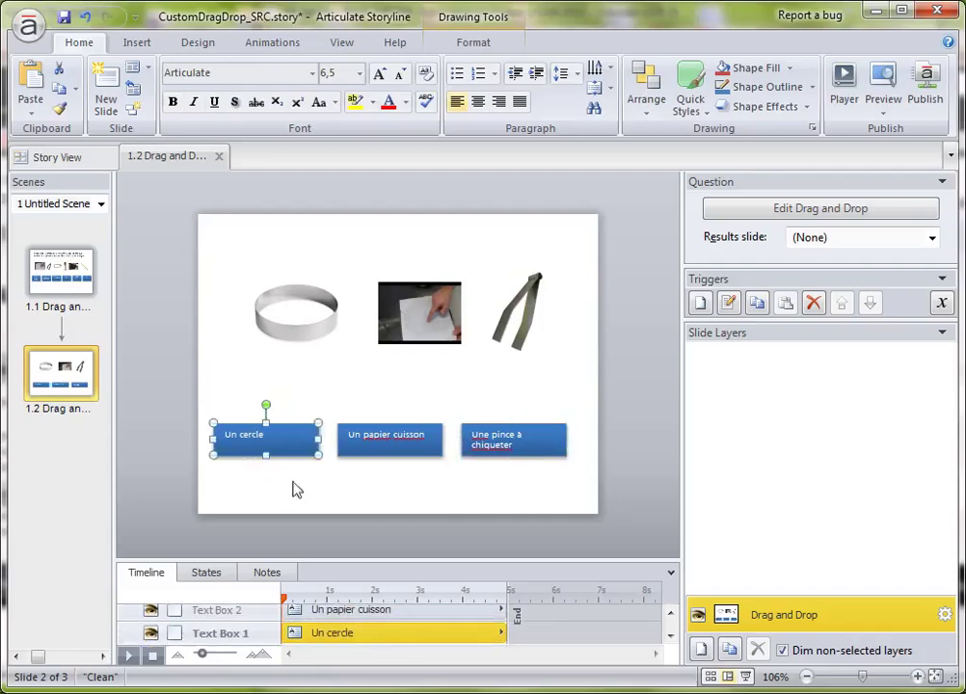
Select the three blue labels together and distribute them horizontally
{"action": "left_click", "coordinate": [496, 488]}
{"action": "mouse_move", "coordinate": [584, 495]}
{"action": "left_mouse_down"}
{"action": "mouse_move", "coordinate": [441, 420]}
{"action": "mouse_move", "coordinate": [172, 393]}
{"action": "left_mouse_up"}
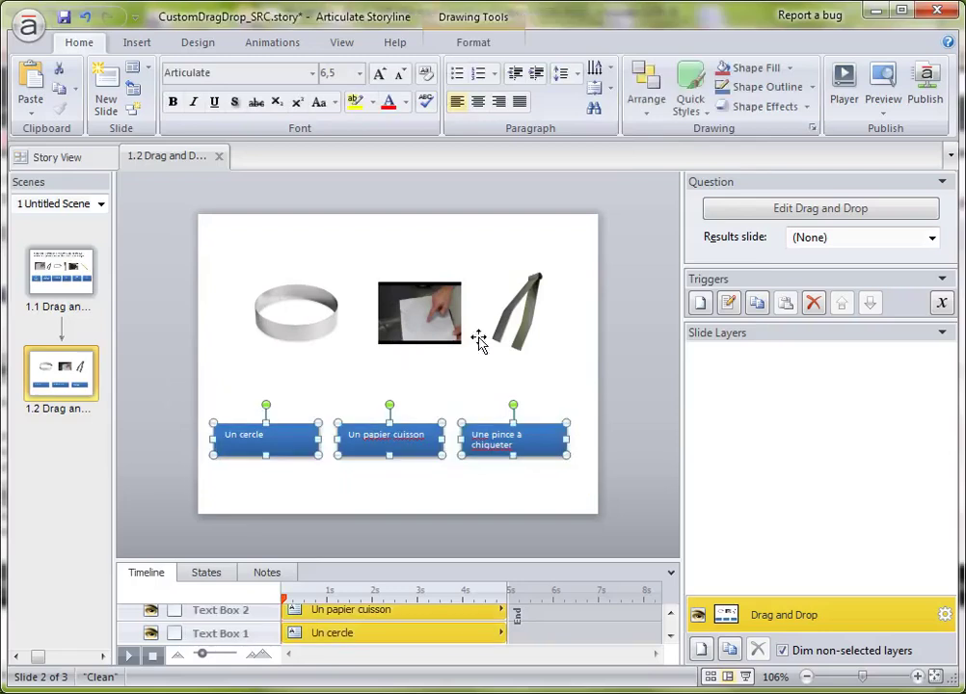
{"action": "left_click", "coordinate": [644, 97]}
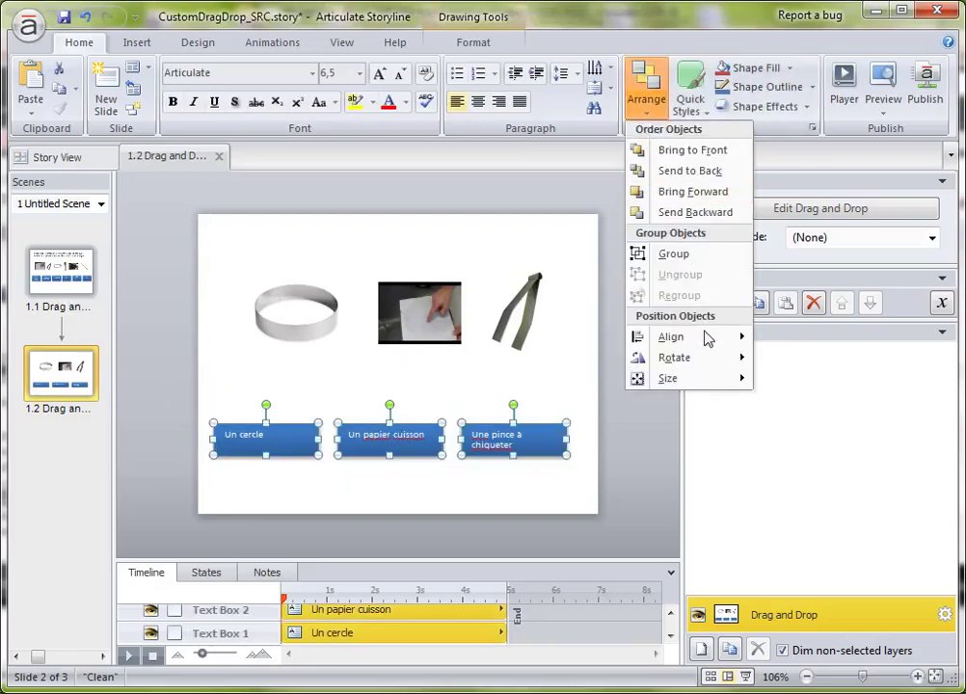
{"action": "mouse_move", "coordinate": [706, 344]}
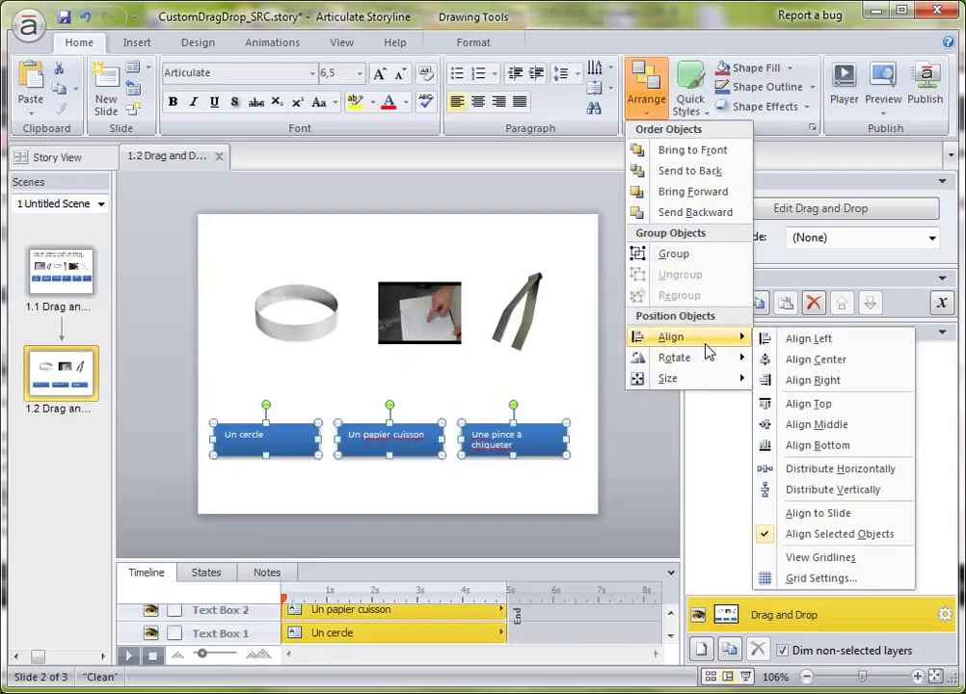
{"action": "left_click", "coordinate": [896, 470]}
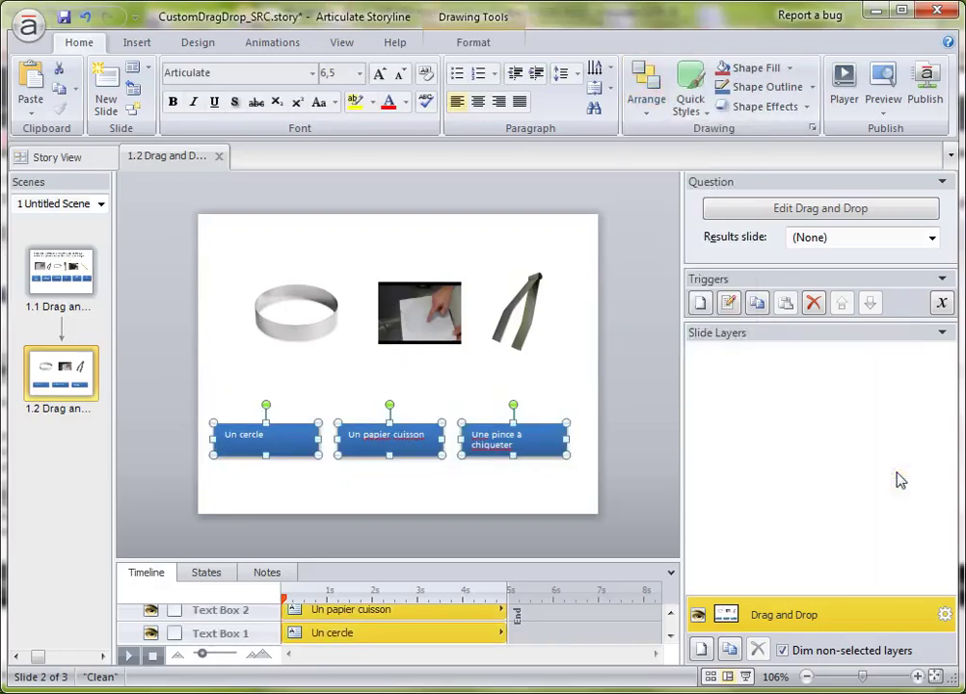
Group the three blue labels and align the group to the centre of the slide
{"action": "left_click", "coordinate": [660, 103]}
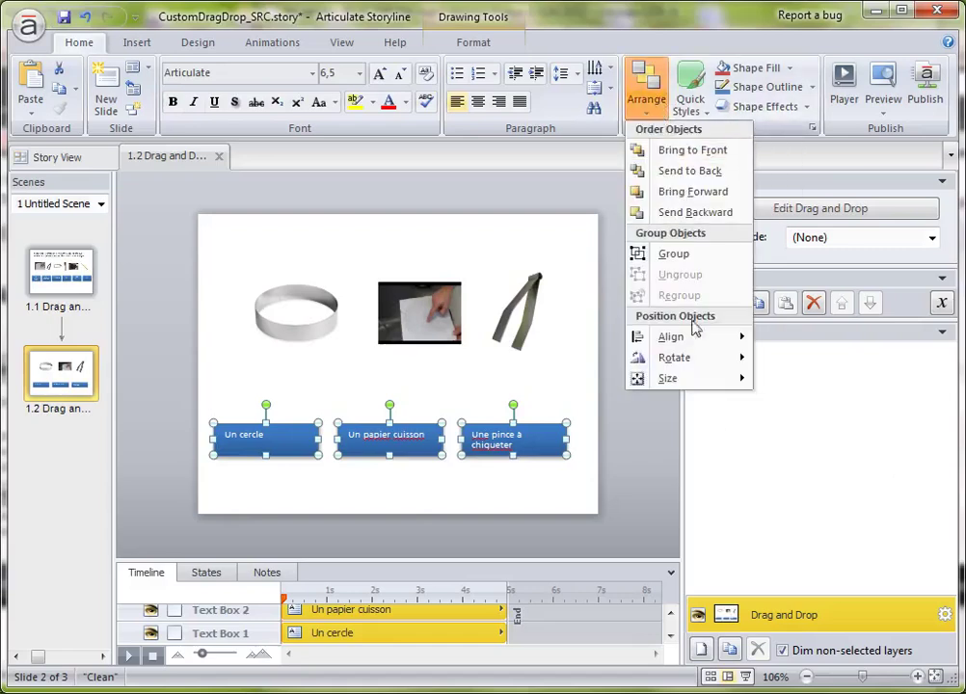
{"action": "left_click", "coordinate": [690, 254]}
{"action": "left_click", "coordinate": [644, 101]}
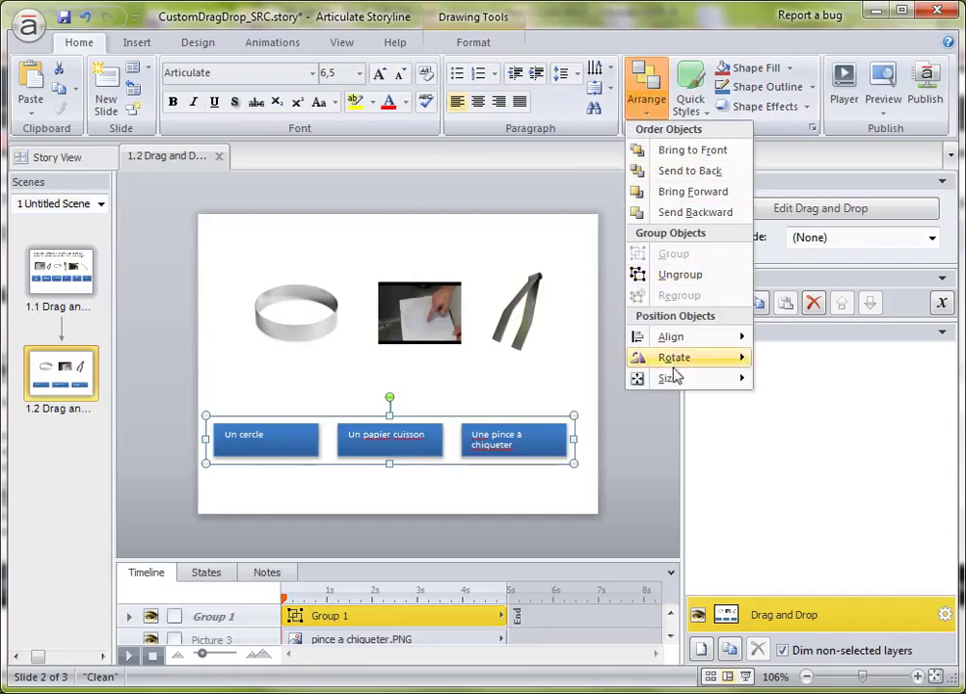
{"action": "mouse_move", "coordinate": [675, 338]}
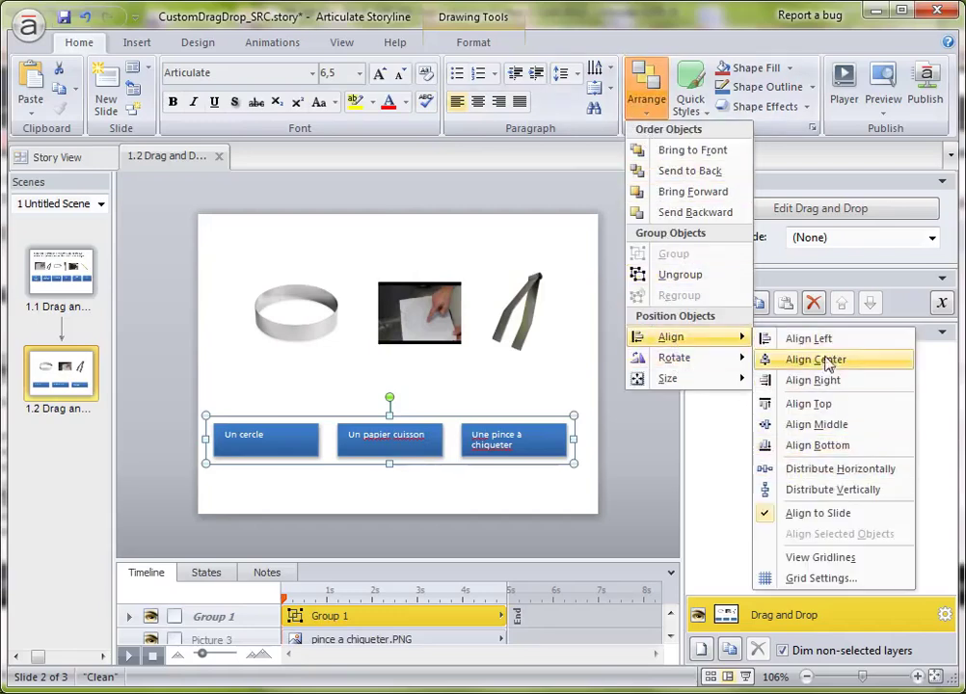
{"action": "left_click", "coordinate": [867, 368]}
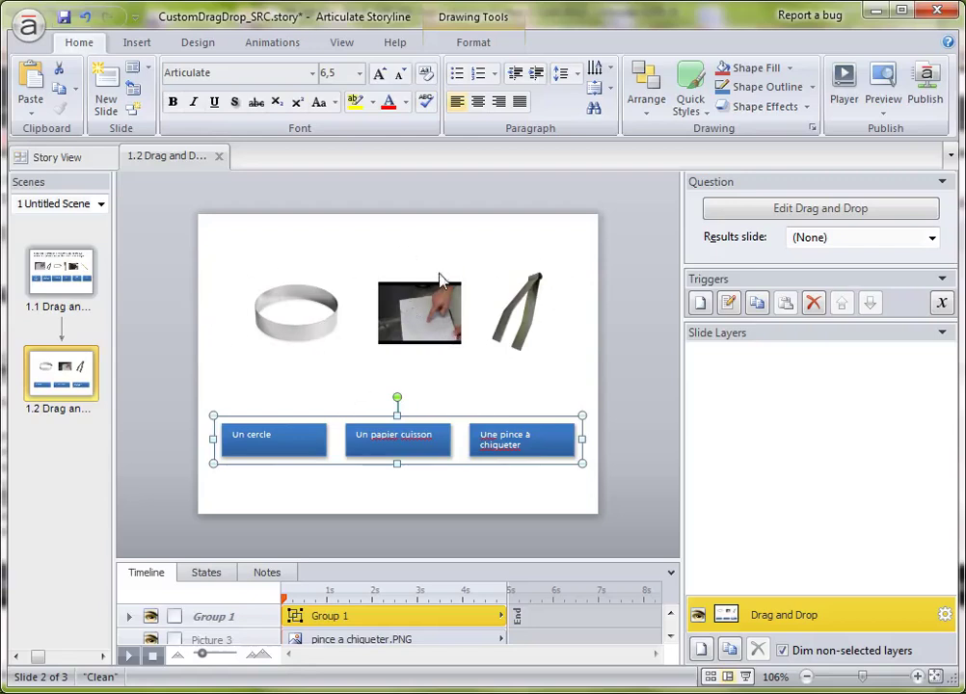
{"action": "left_click", "coordinate": [634, 339]}
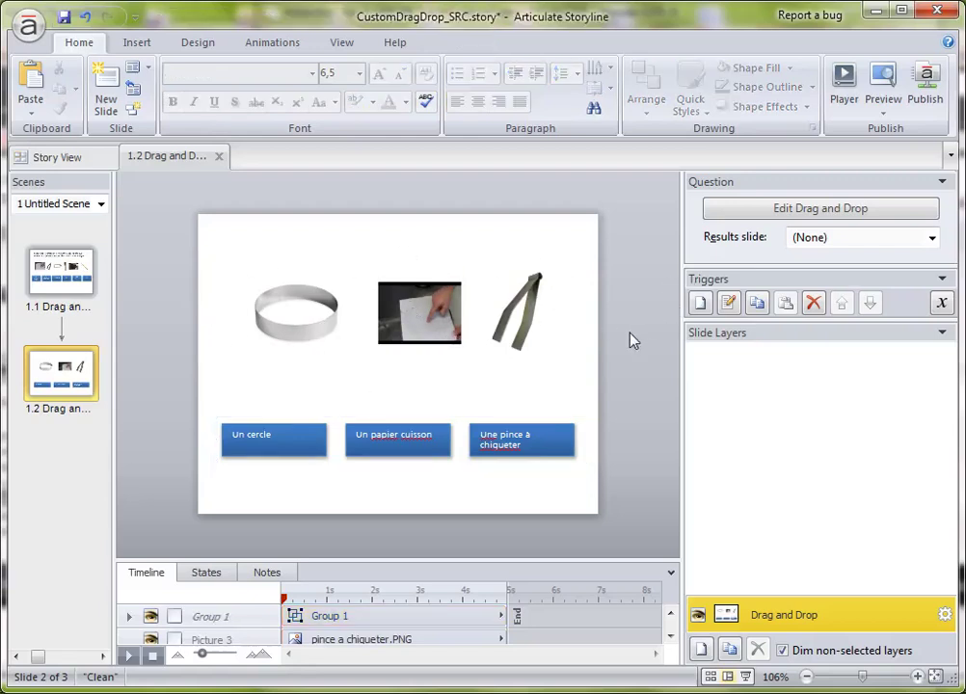
Open the drag-and-drop question for editing, set Group 1 as drag item A, and save and close it
{"action": "left_click", "coordinate": [743, 212]}
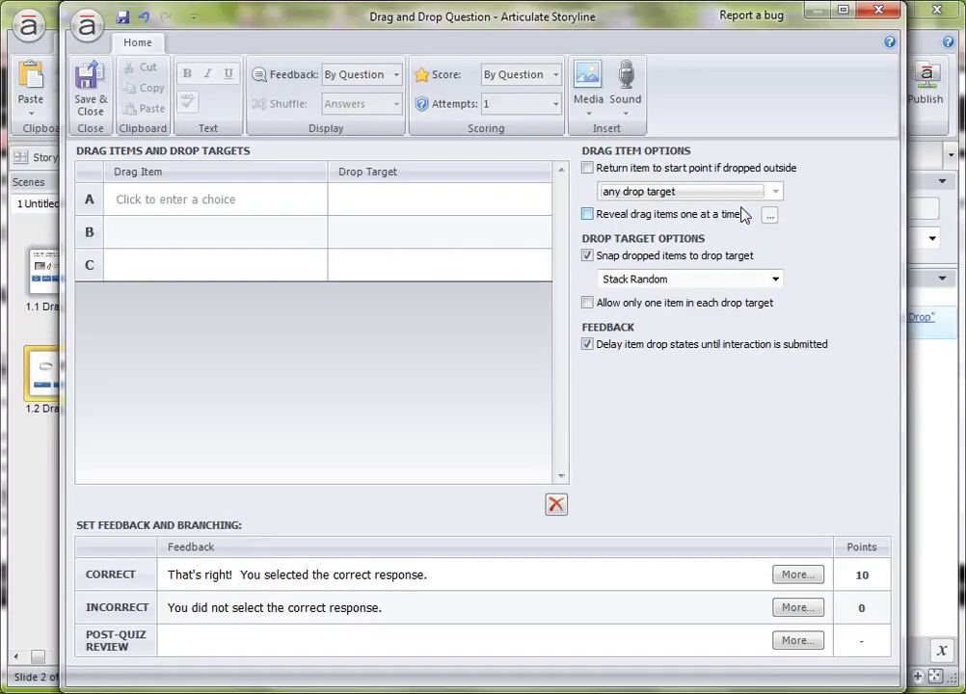
{"action": "left_click_drag", "start_coordinate": [429, 16], "coordinate": [844, 2]}
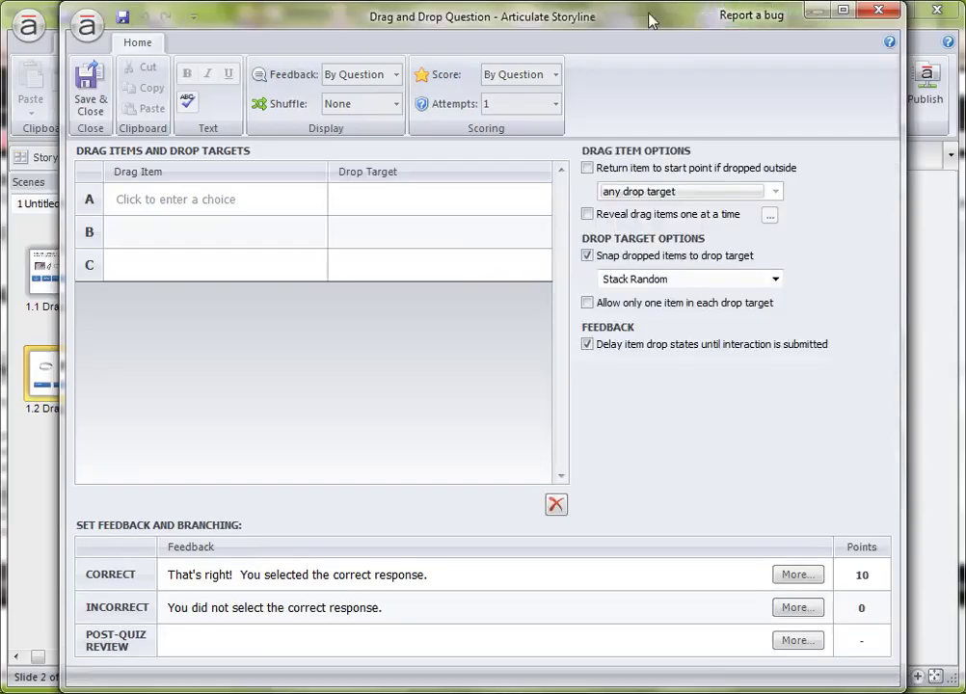
{"action": "left_click_drag", "start_coordinate": [653, 18], "coordinate": [885, 29]}
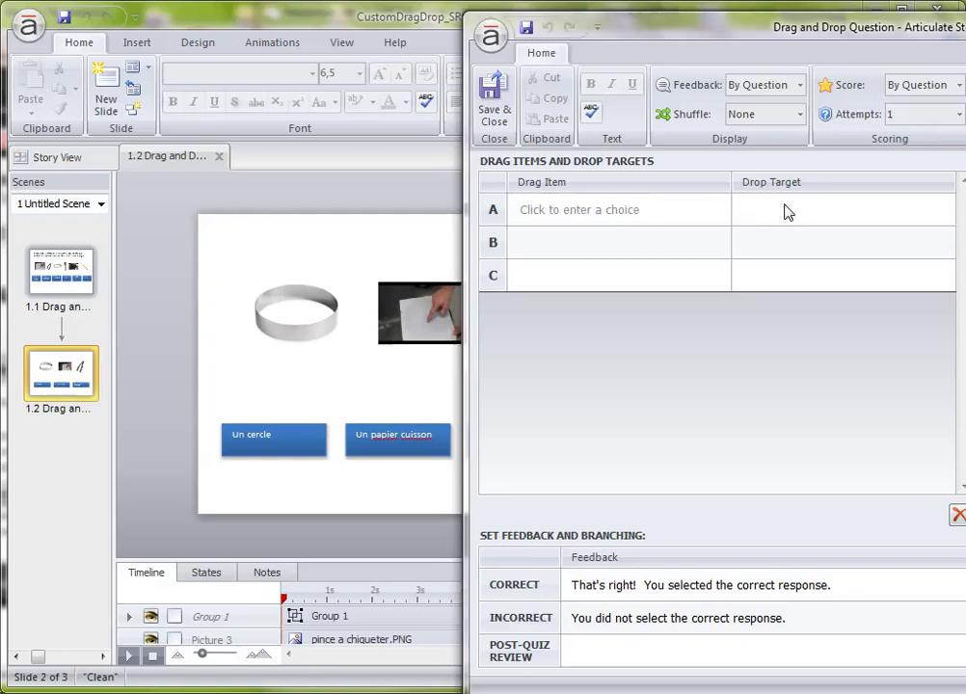
{"action": "left_click", "coordinate": [702, 214]}
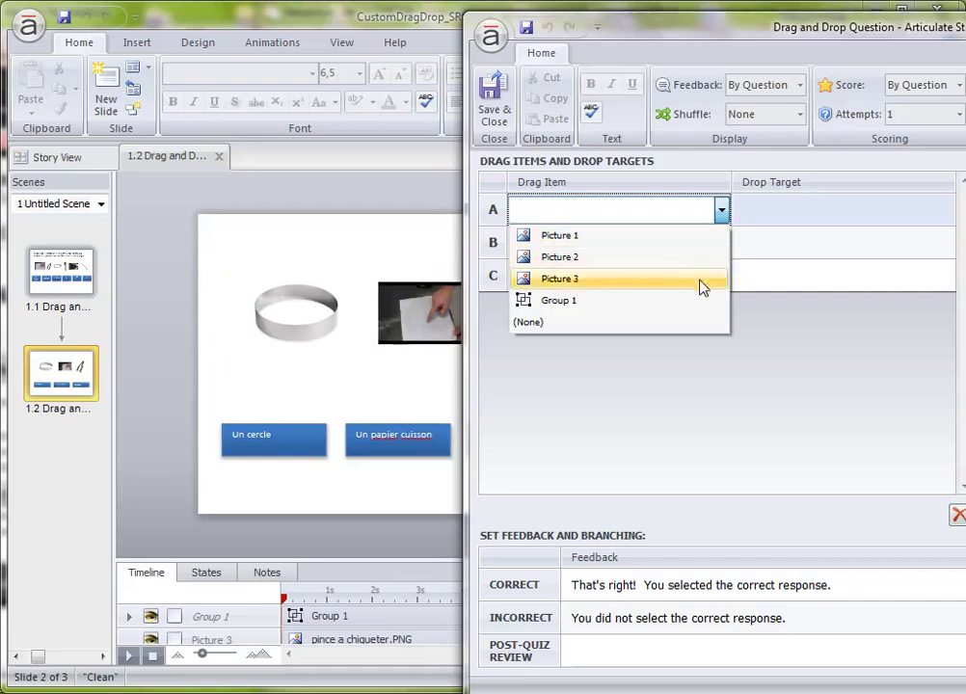
{"action": "left_click", "coordinate": [704, 304]}
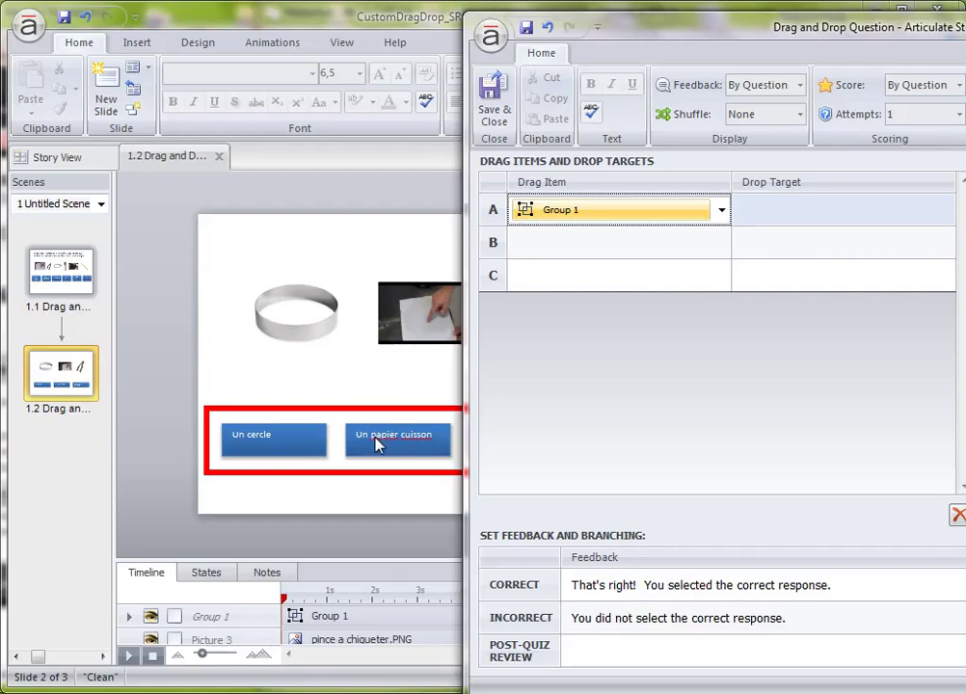
{"action": "left_click", "coordinate": [493, 99]}
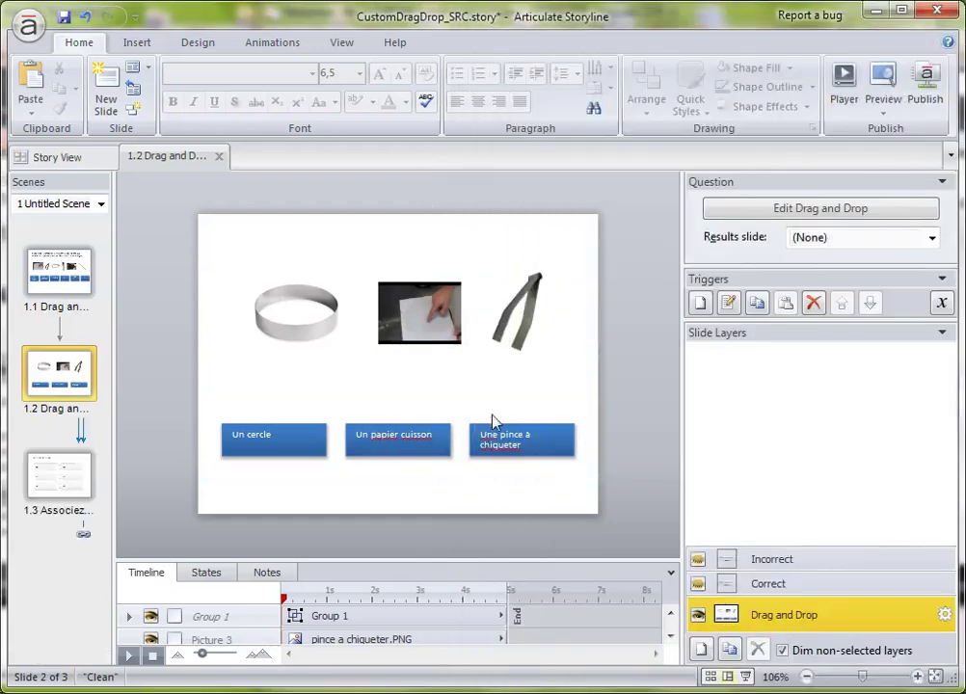
Ungroup the three blue labels so that each is a separate object
{"action": "left_click", "coordinate": [484, 436]}
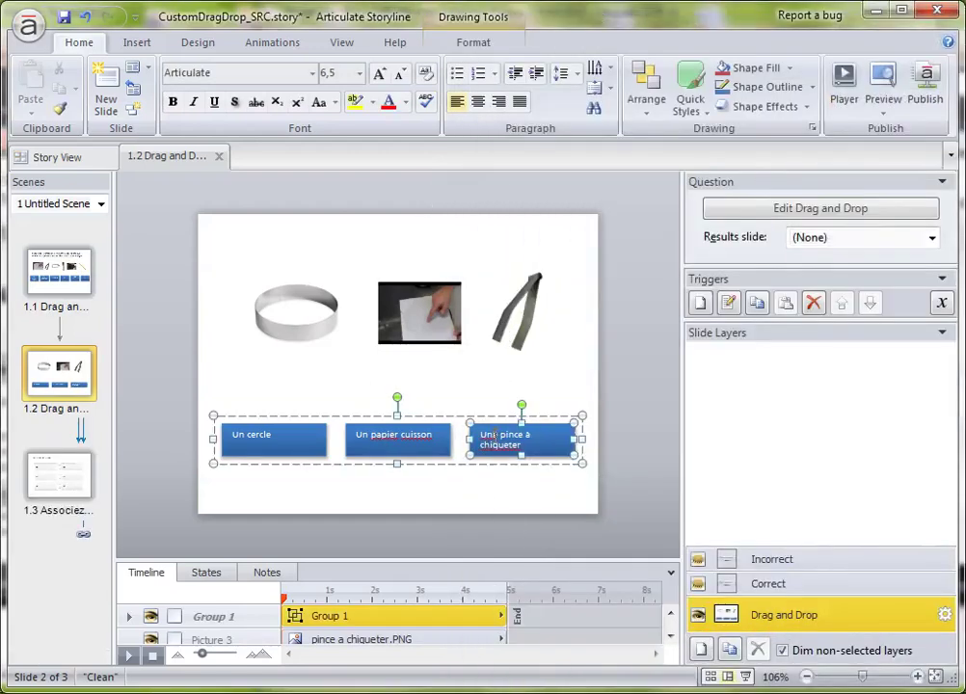
{"action": "left_click", "coordinate": [640, 108]}
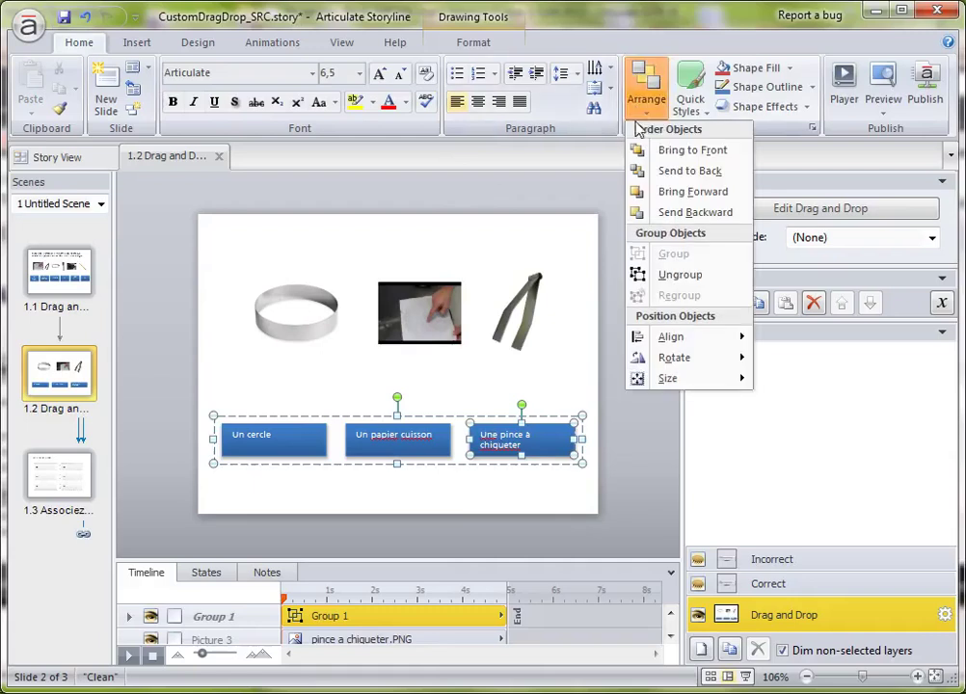
{"action": "left_click", "coordinate": [725, 275]}
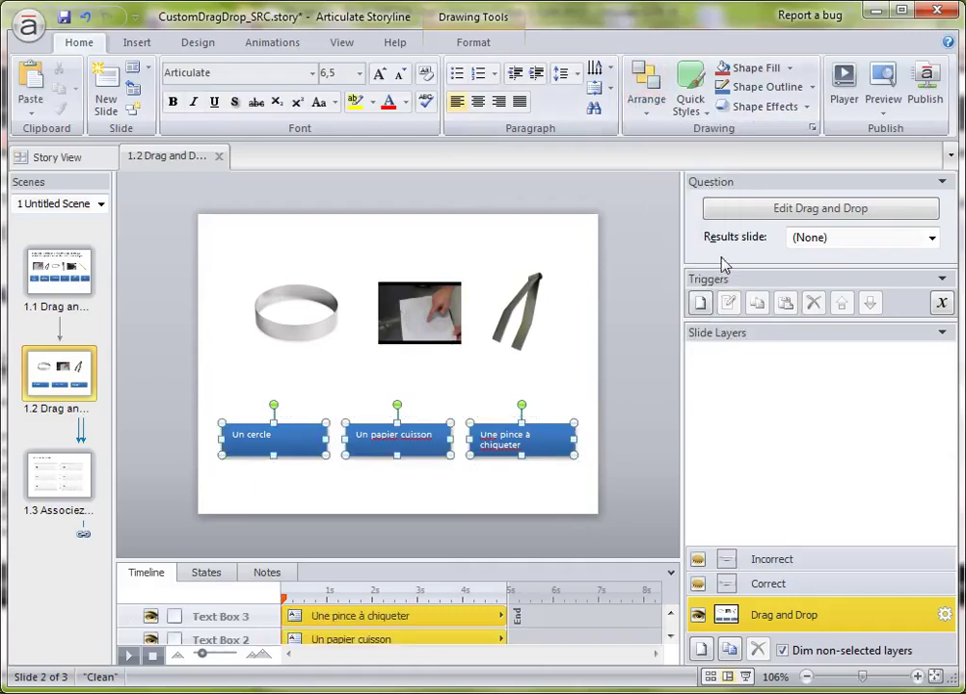
Reopen the drag-and-drop question for editing, move its window aside to uncover the slide, and select drag item A
{"action": "left_click", "coordinate": [725, 211]}
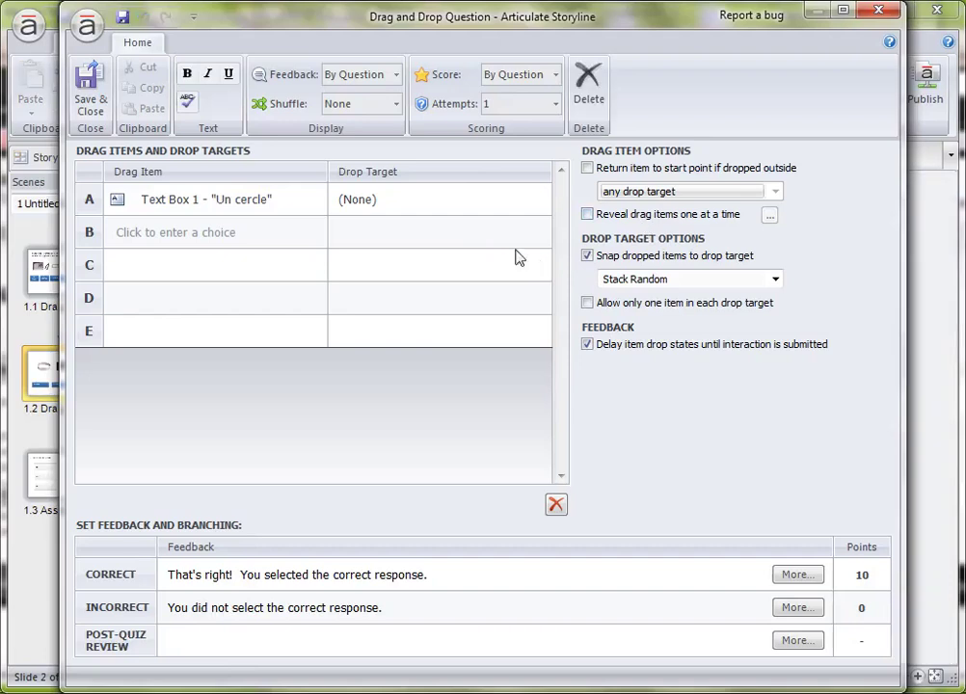
{"action": "left_click_drag", "start_coordinate": [224, 24], "coordinate": [721, 56]}
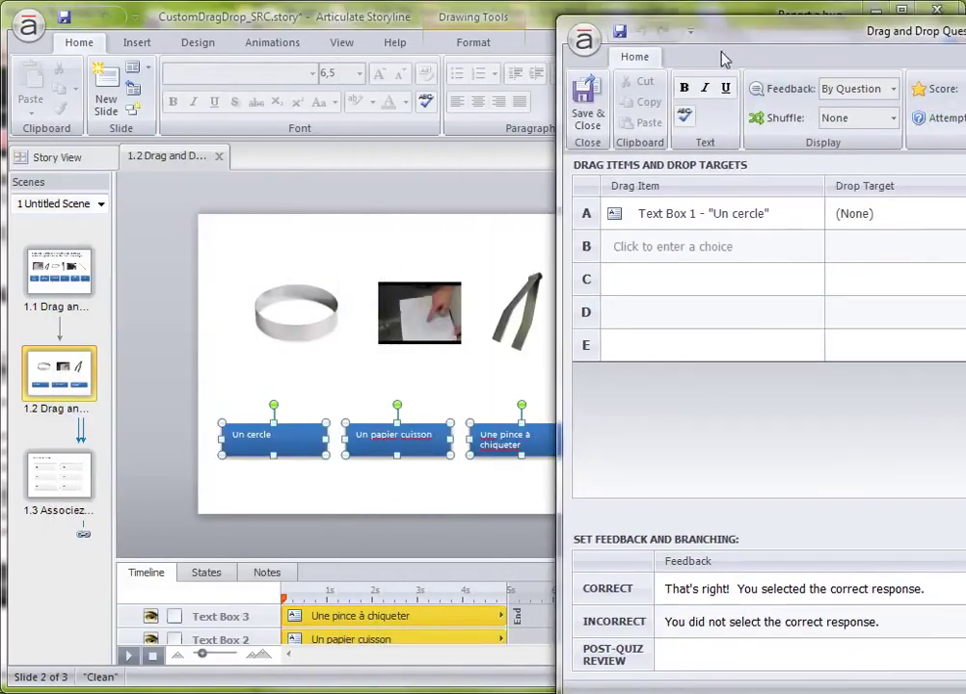
{"action": "left_click", "coordinate": [810, 221]}
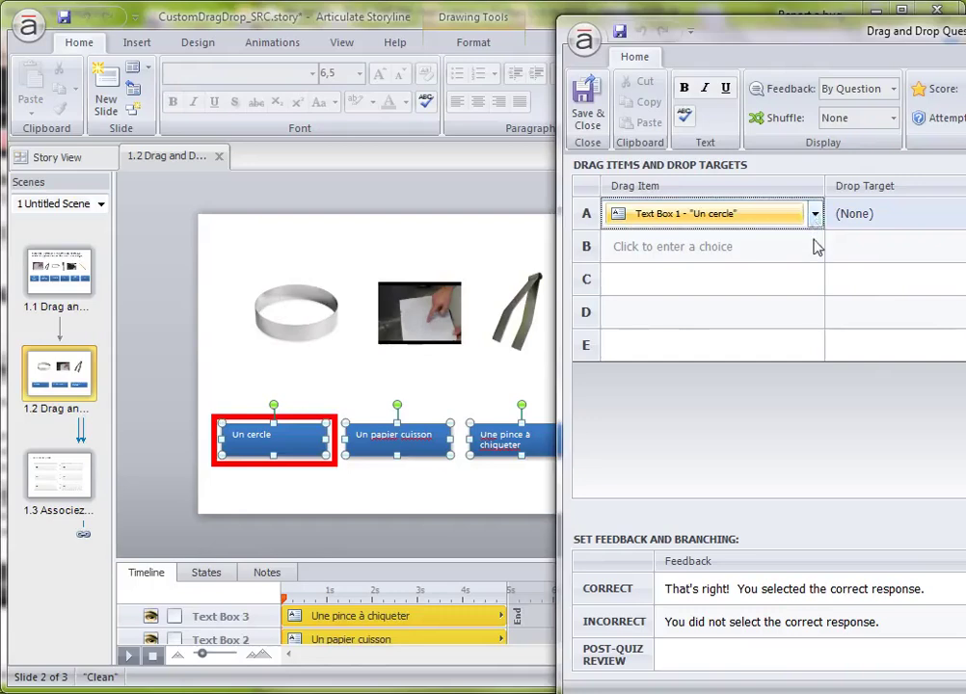
Choose Picture 2 as drag item B
{"action": "left_click", "coordinate": [814, 246]}
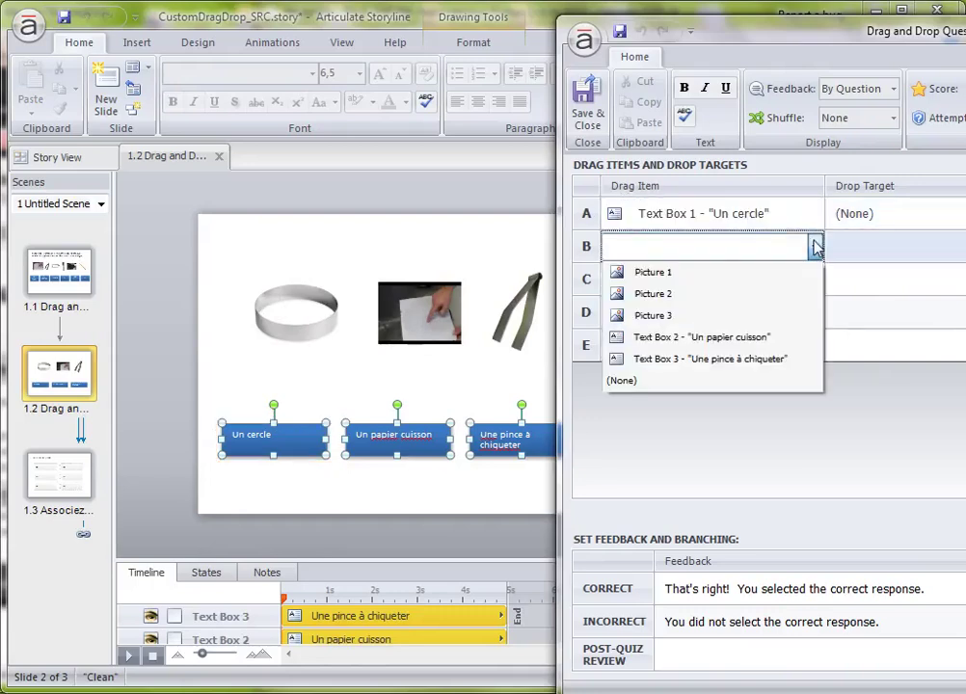
{"action": "left_click", "coordinate": [815, 294]}
{"action": "left_click", "coordinate": [815, 279]}
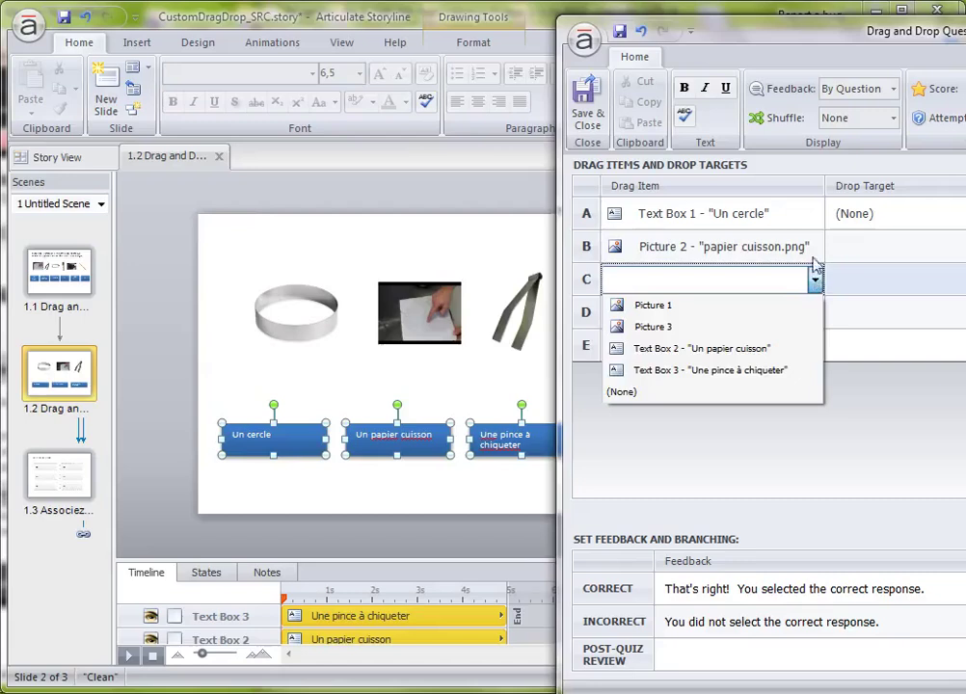
{"action": "left_click", "coordinate": [809, 248]}
{"action": "left_click", "coordinate": [814, 252]}
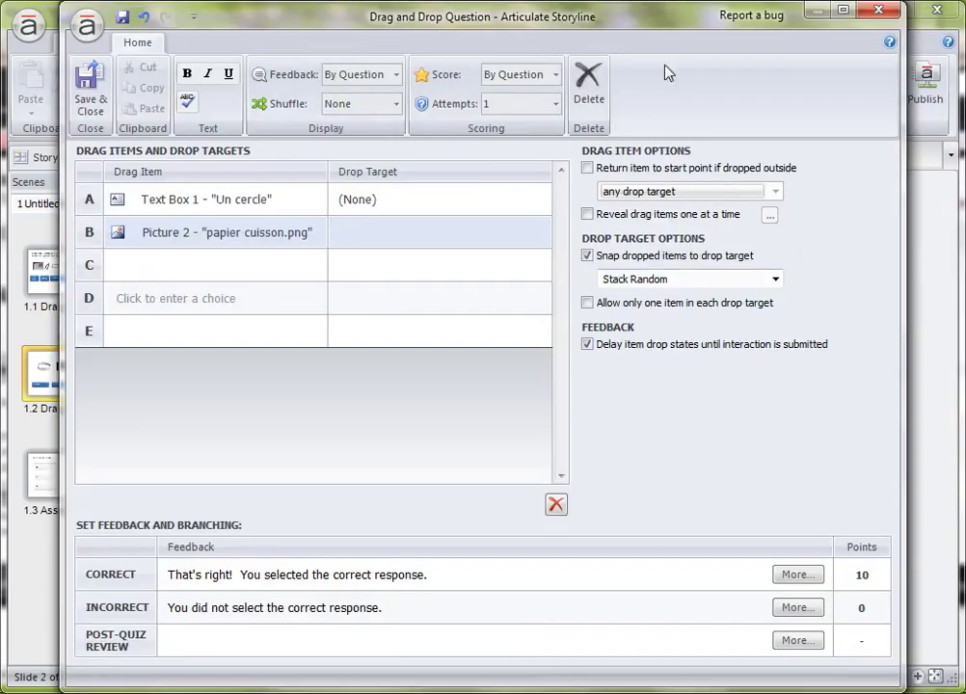
Set Text Box 2 "Un papier cuisson" as drag item B and Text Box 3 "Une pince à chiqueter" as drag item C
{"action": "left_click_drag", "start_coordinate": [401, 22], "coordinate": [732, 7]}
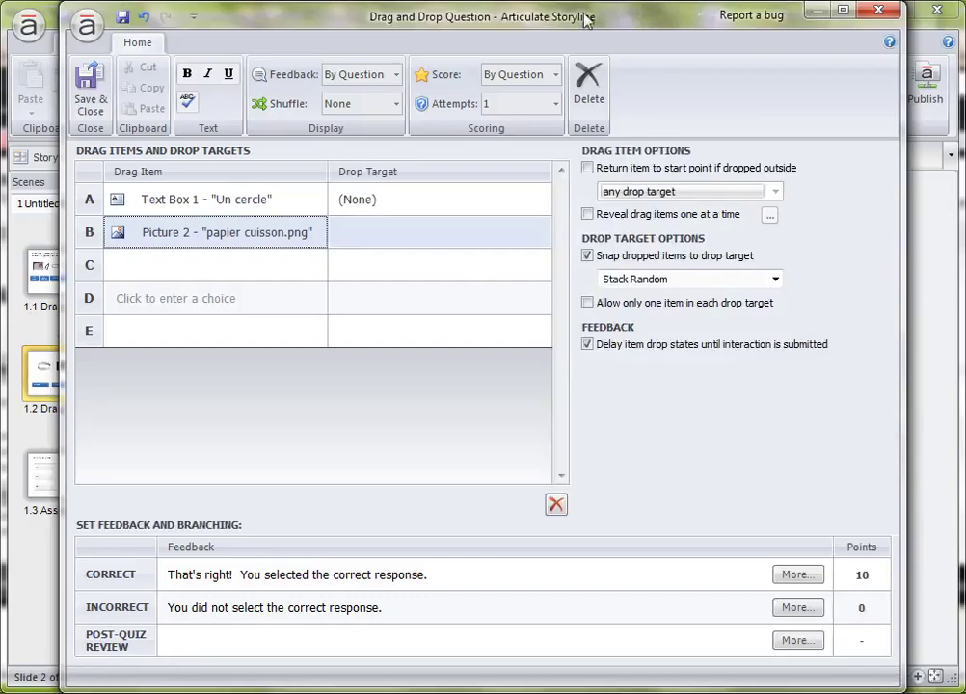
{"action": "left_click_drag", "start_coordinate": [585, 19], "coordinate": [964, 20]}
{"action": "left_click", "coordinate": [732, 231]}
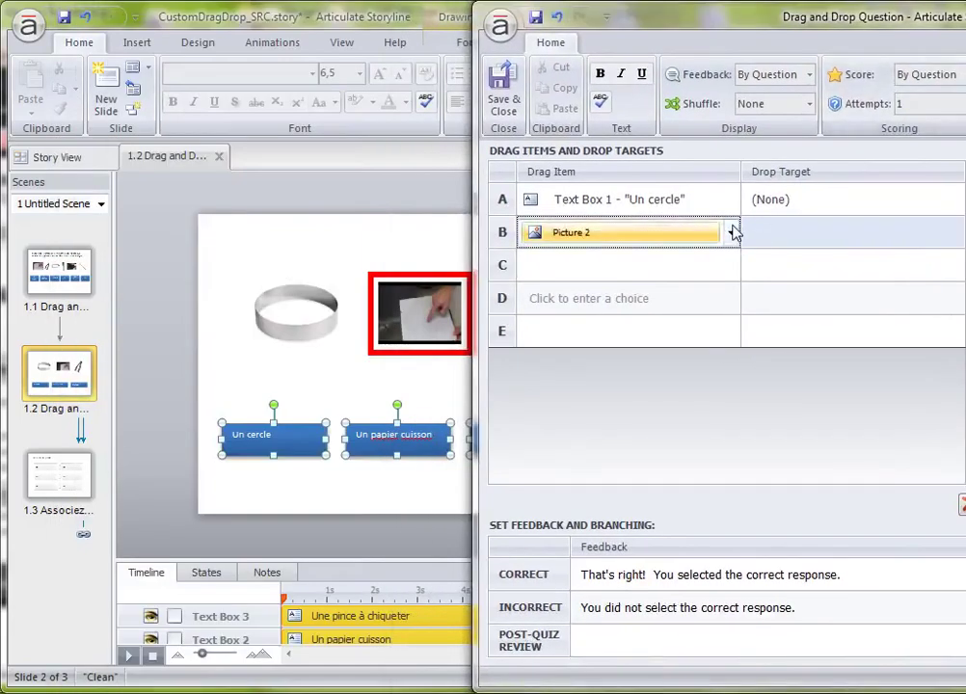
{"action": "left_click", "coordinate": [730, 232]}
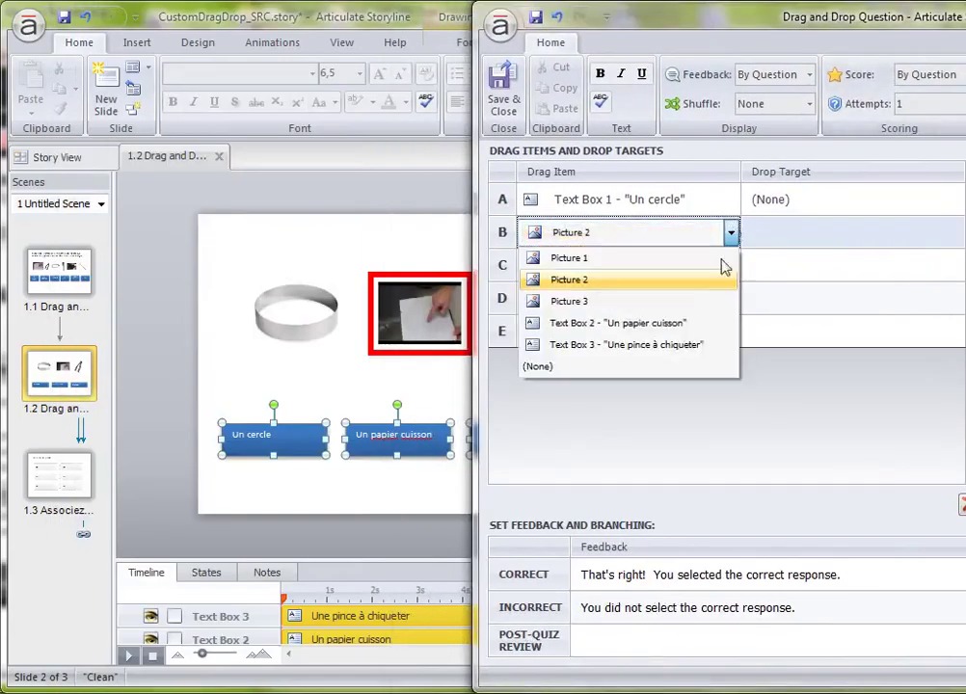
{"action": "left_click", "coordinate": [708, 324]}
{"action": "left_click", "coordinate": [730, 267]}
{"action": "left_click", "coordinate": [730, 265]}
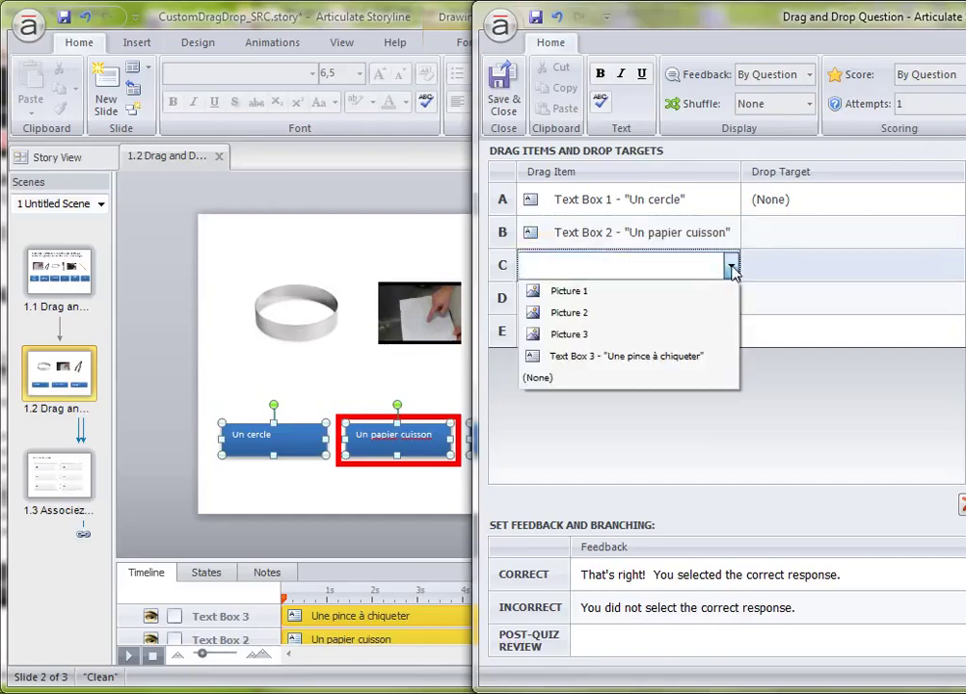
{"action": "left_click", "coordinate": [725, 357]}
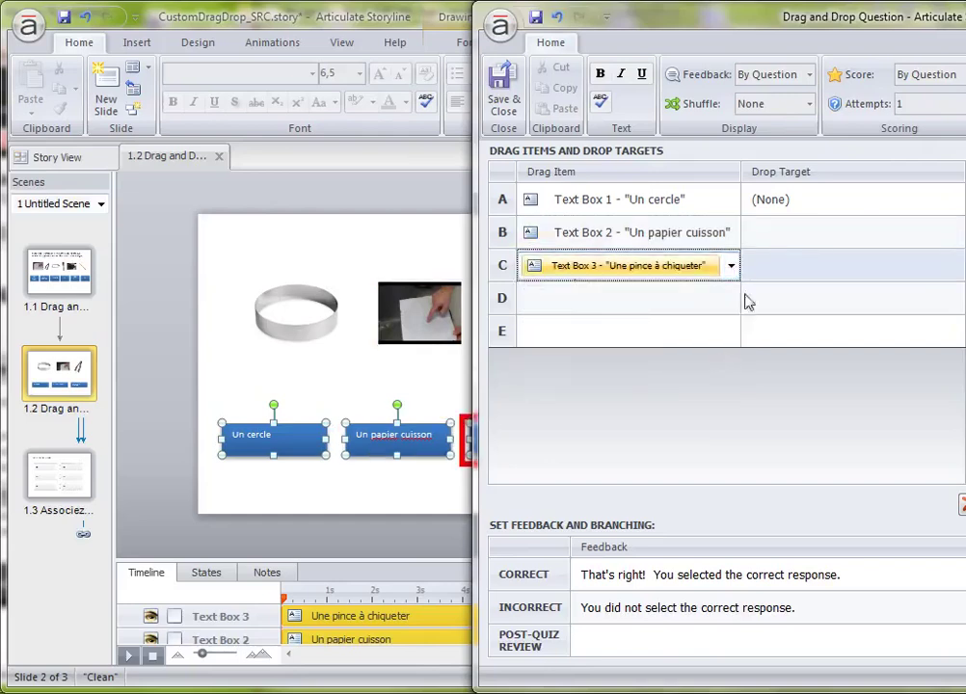
Assign Picture 1, Picture 2 and Picture 3 as the drop targets of items A, B and C, and save and close the question
{"action": "left_click", "coordinate": [848, 199]}
{"action": "left_click", "coordinate": [930, 203]}
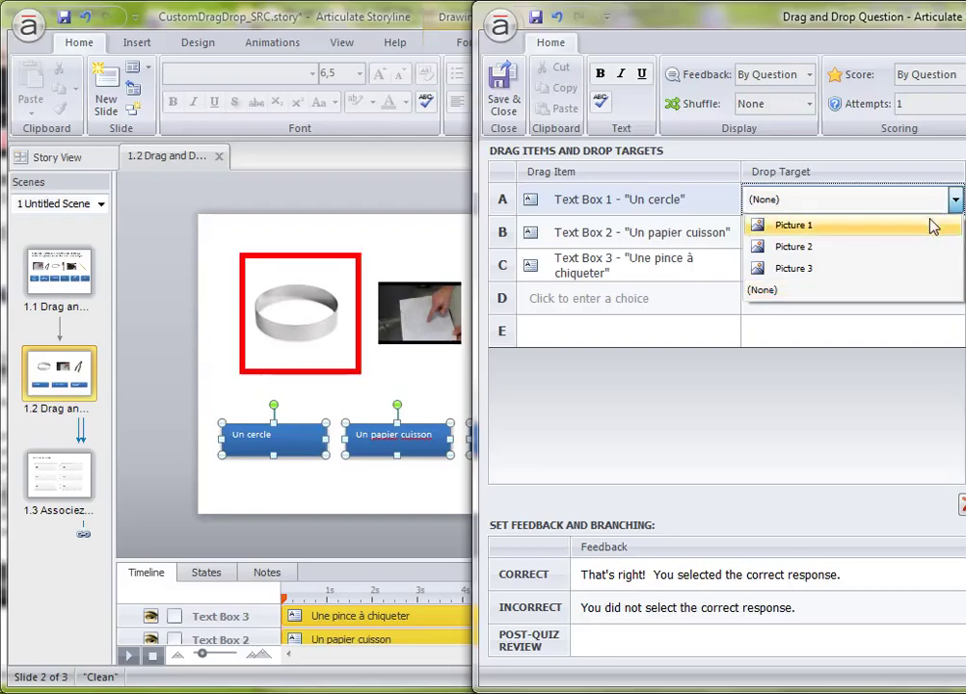
{"action": "left_click", "coordinate": [931, 225]}
{"action": "left_click", "coordinate": [923, 238]}
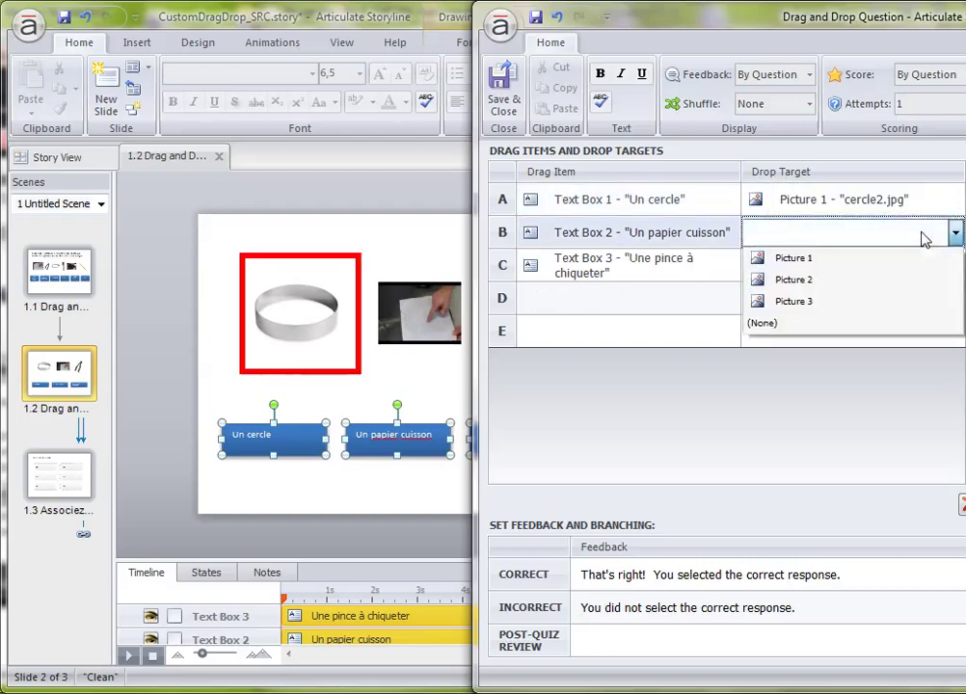
{"action": "left_click", "coordinate": [922, 278]}
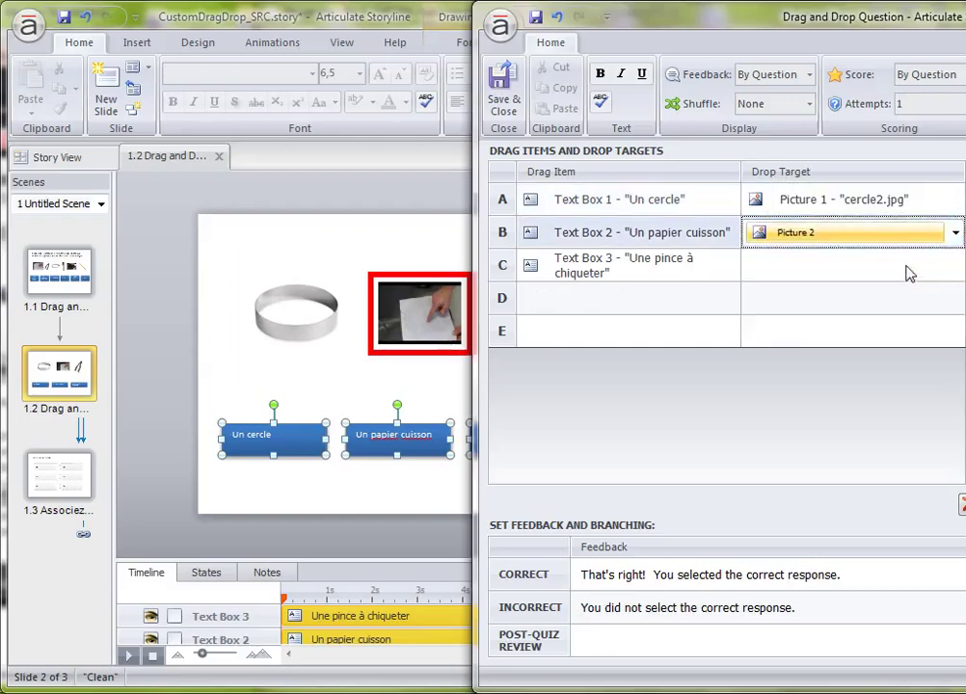
{"action": "left_click", "coordinate": [910, 274]}
{"action": "left_click", "coordinate": [910, 342]}
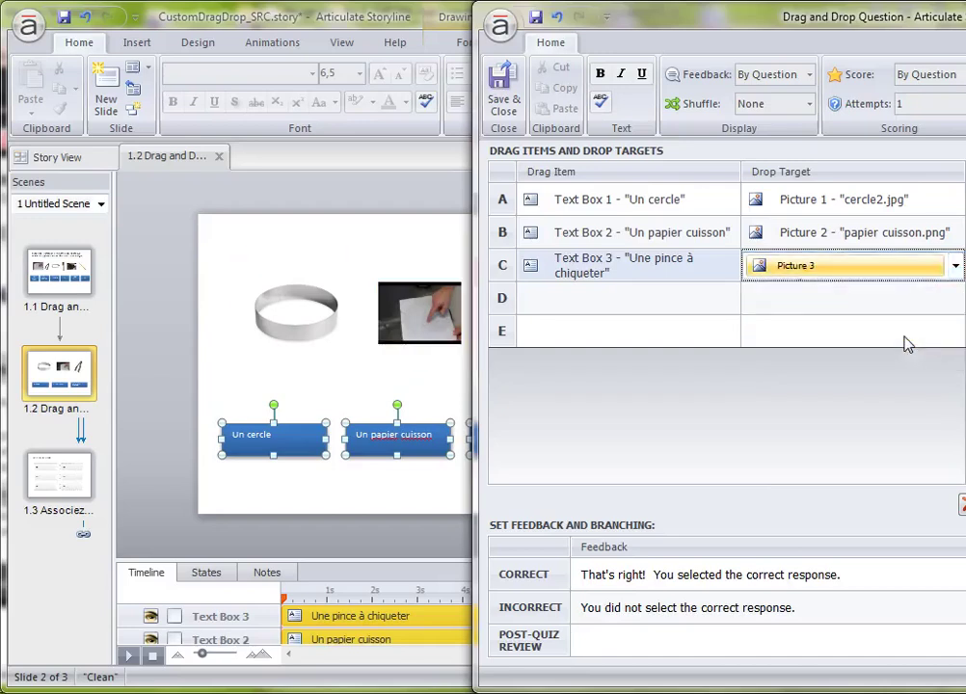
{"action": "left_click", "coordinate": [504, 104]}
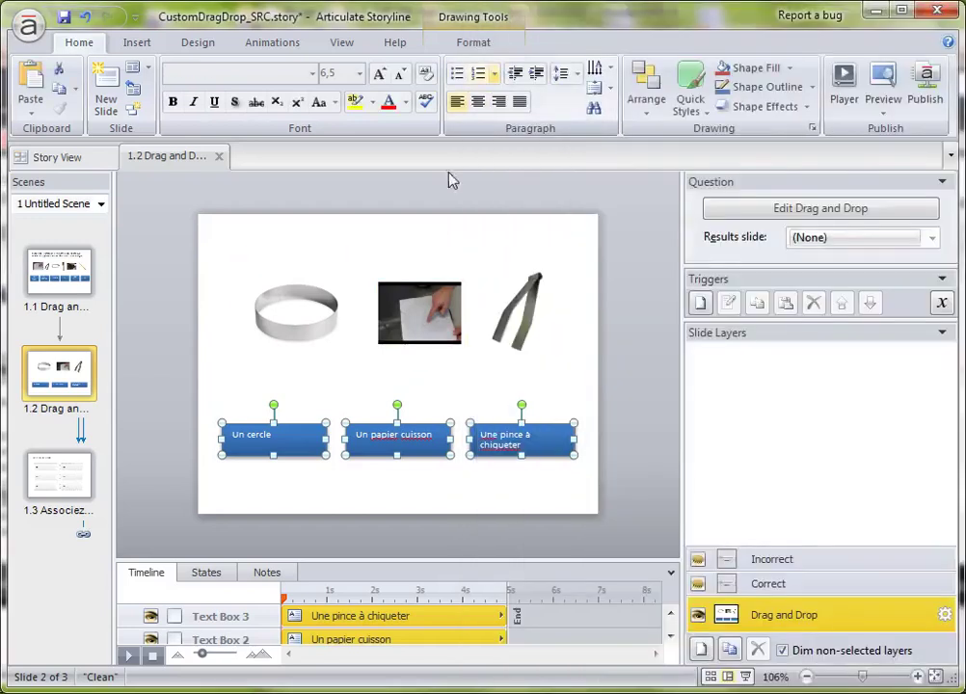
Start the preview and switch it to the second slide, the custom drag-and-drop question
{"action": "left_click", "coordinate": [880, 75]}
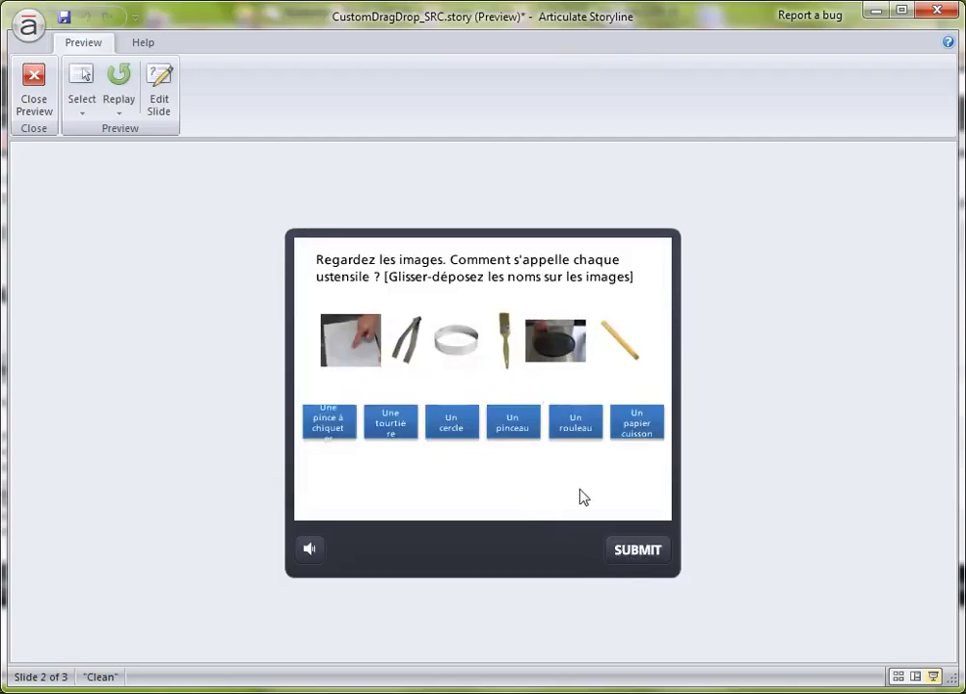
{"action": "left_click", "coordinate": [81, 114]}
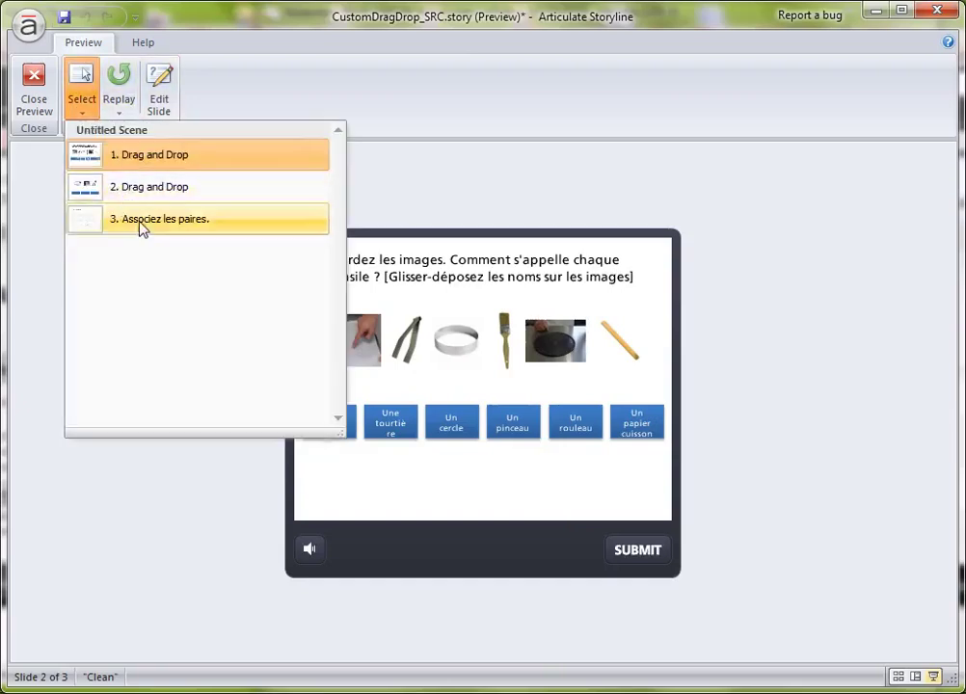
{"action": "left_click", "coordinate": [140, 222]}
{"action": "left_click", "coordinate": [82, 108]}
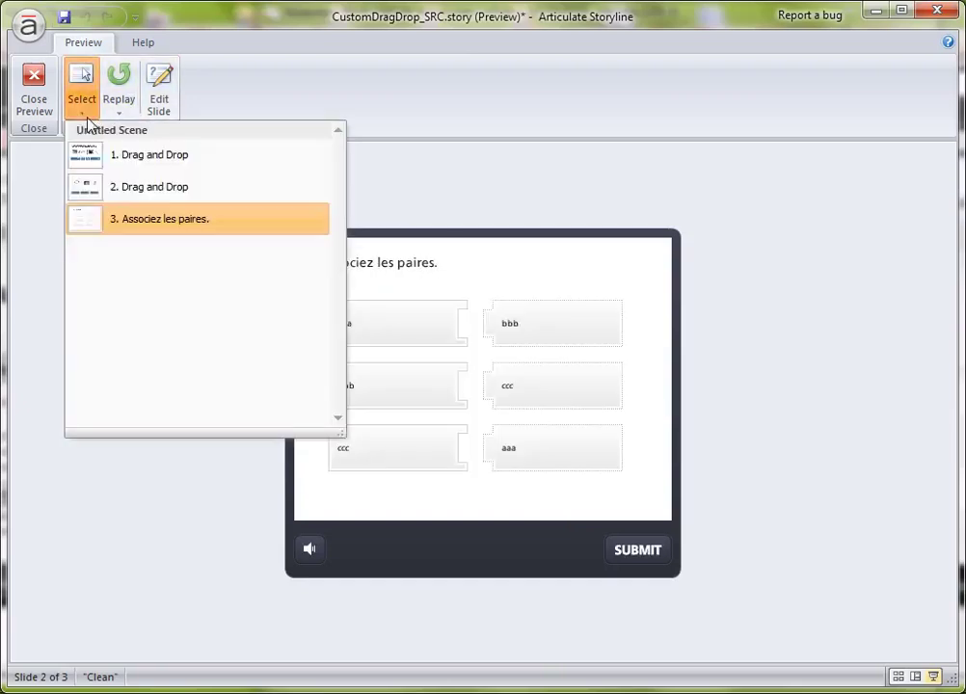
{"action": "left_click", "coordinate": [131, 191]}
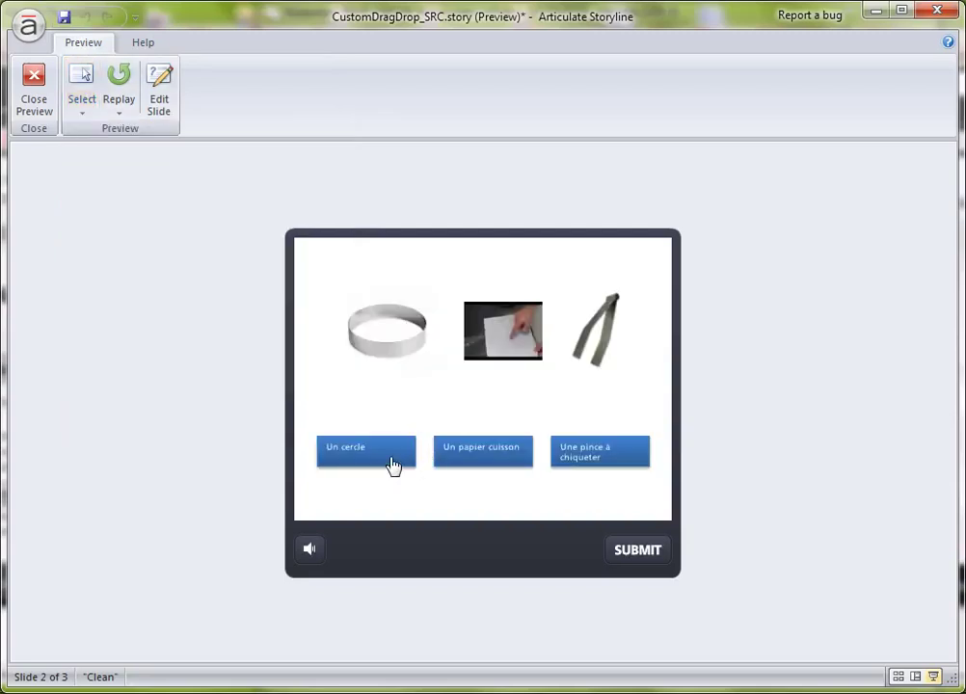
Test the question by matching "Un cercle", "Un papier cuisson" and "Une pince à chiqueter" to their pictures, and close the preview
{"action": "left_click_drag", "start_coordinate": [388, 462], "coordinate": [395, 349]}
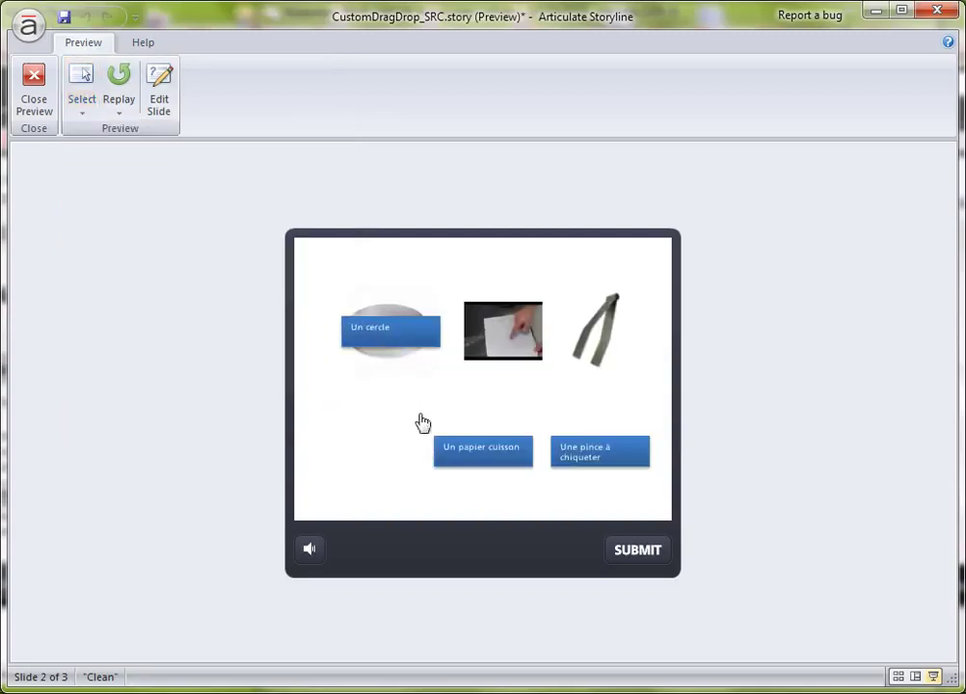
{"action": "left_click_drag", "start_coordinate": [477, 457], "coordinate": [493, 362]}
{"action": "left_click_drag", "start_coordinate": [579, 460], "coordinate": [582, 335]}
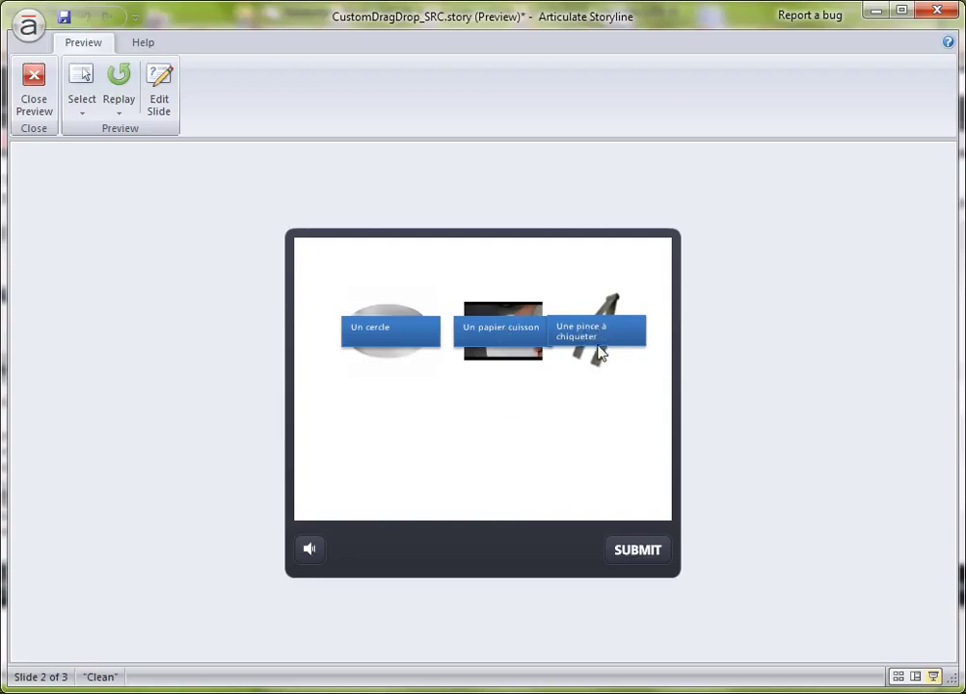
{"action": "left_click", "coordinate": [30, 83]}
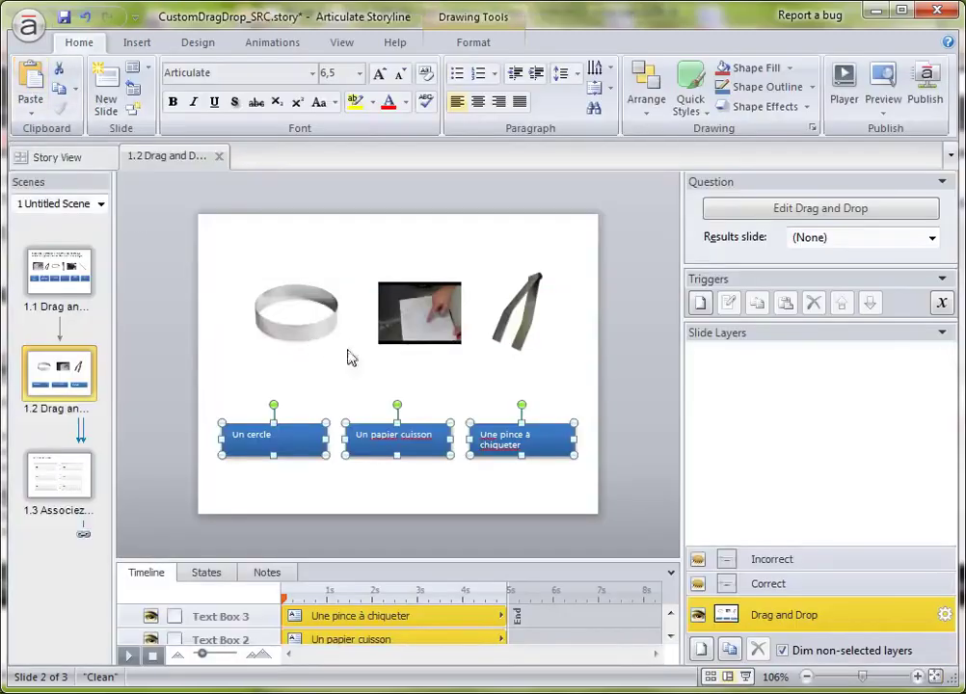
Set the drag-and-drop question to shuffle its answers, and save and close the question
{"action": "left_click", "coordinate": [765, 210]}
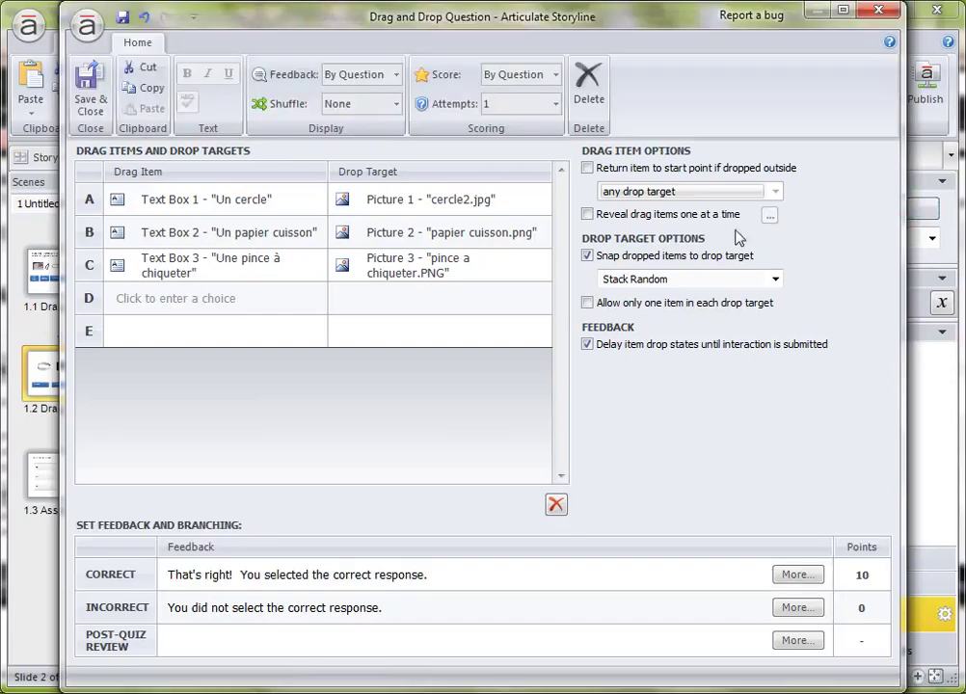
{"action": "left_click", "coordinate": [395, 104]}
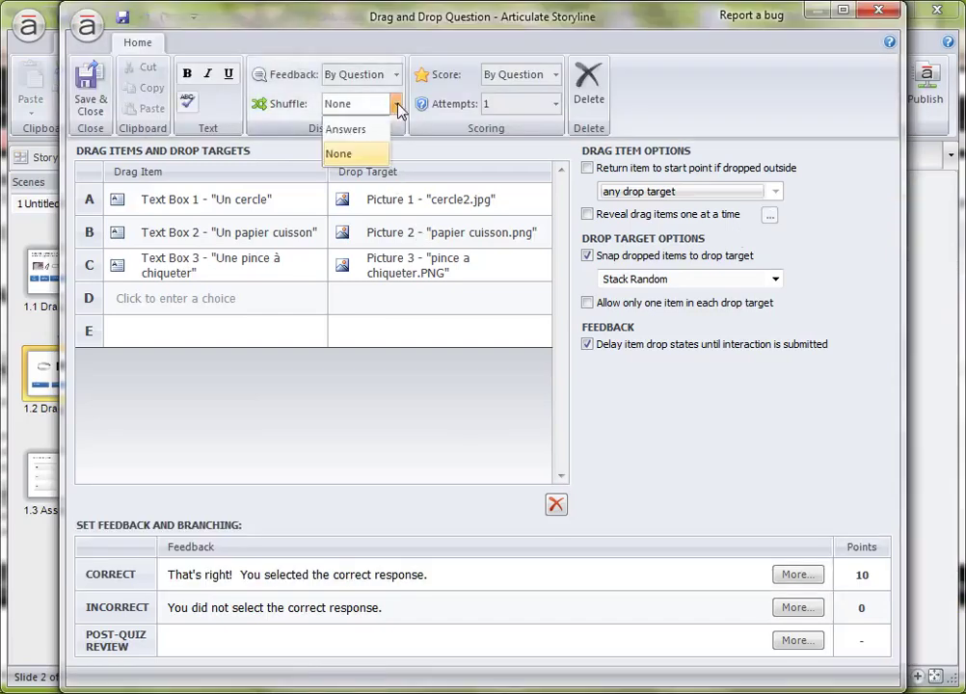
{"action": "left_click", "coordinate": [383, 132]}
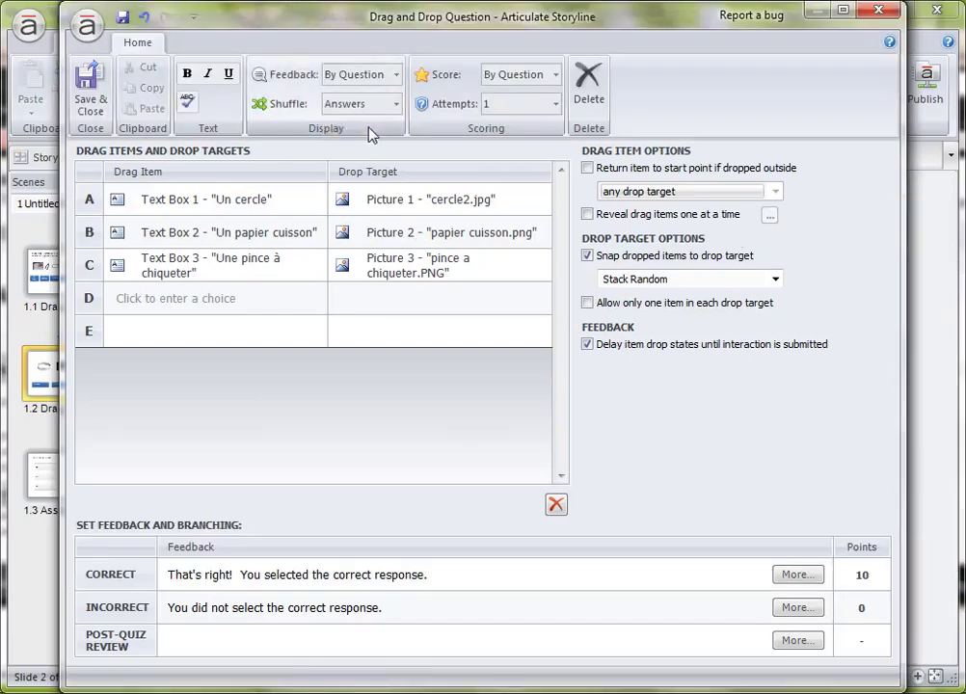
{"action": "left_click", "coordinate": [89, 89]}
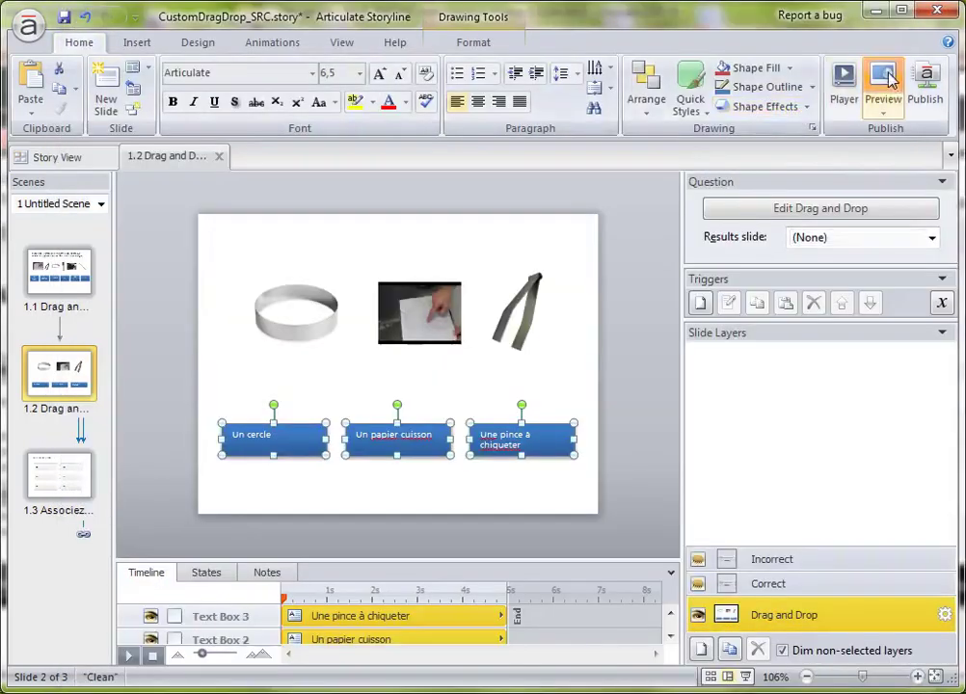
Preview the shuffled question, match all three labels to their pictures, submit the answer and close the preview
{"action": "left_click", "coordinate": [888, 84]}
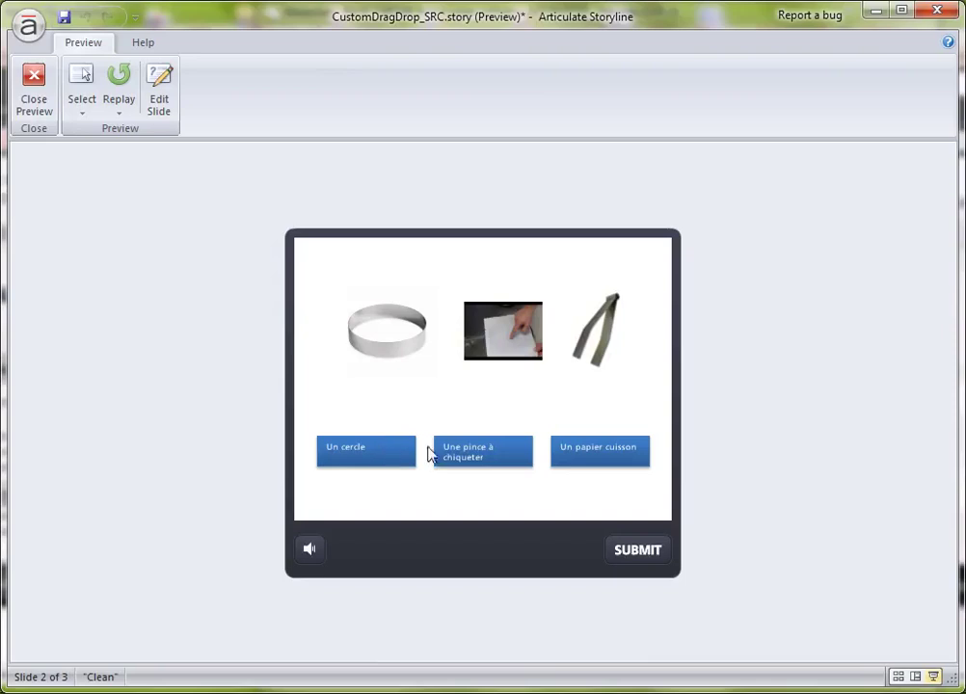
{"action": "left_click_drag", "start_coordinate": [502, 463], "coordinate": [578, 339]}
{"action": "left_click_drag", "start_coordinate": [605, 459], "coordinate": [489, 353]}
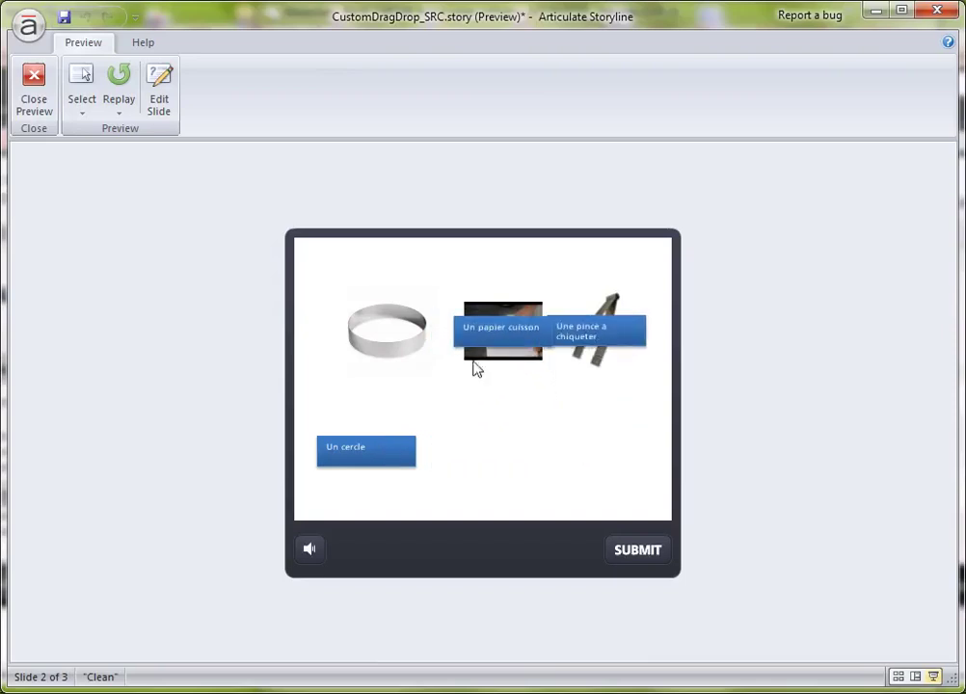
{"action": "left_click_drag", "start_coordinate": [380, 458], "coordinate": [390, 333]}
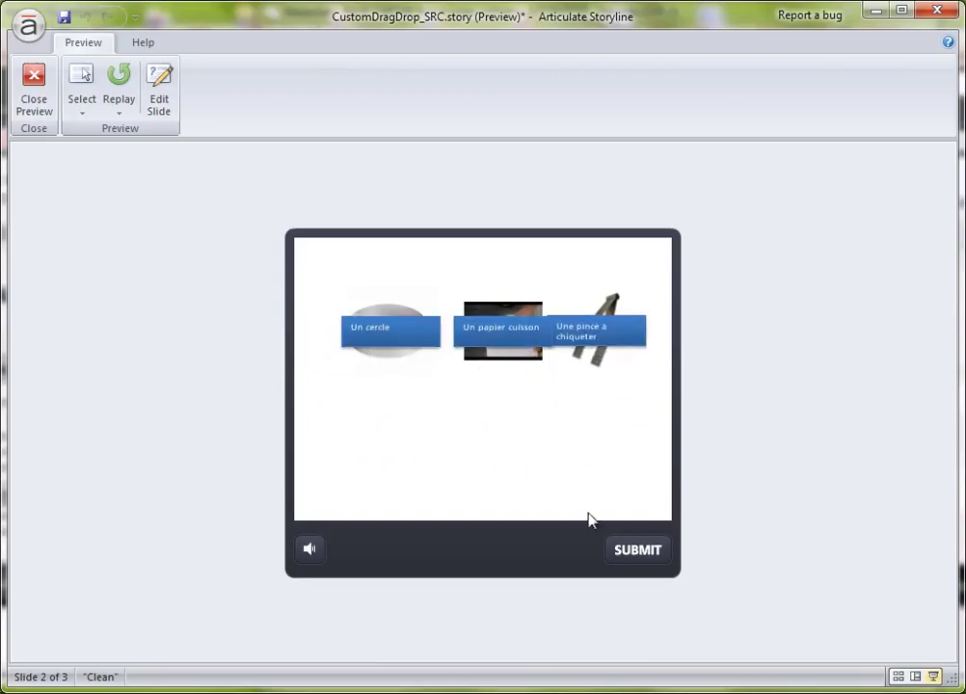
{"action": "left_click", "coordinate": [656, 549]}
{"action": "left_click", "coordinate": [490, 415]}
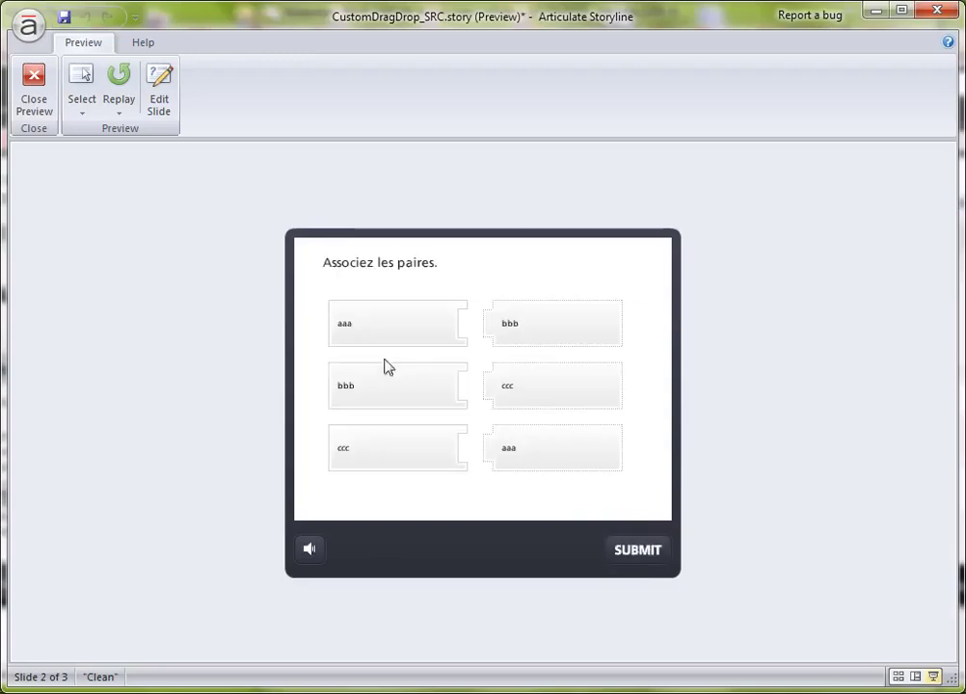
{"action": "left_click", "coordinate": [35, 85]}
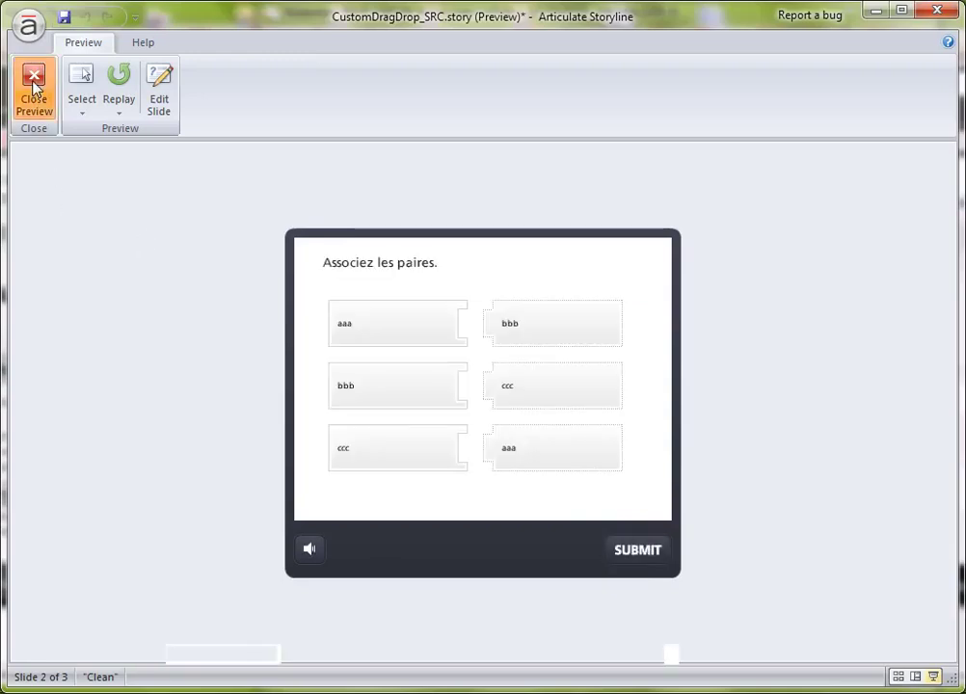
Add a text box above the pictures reading "Regardez les images. Comment s'appelle cet ustensil ? [Glisser-déposez les noms sur les images]"
{"action": "key", "text": "alt"}
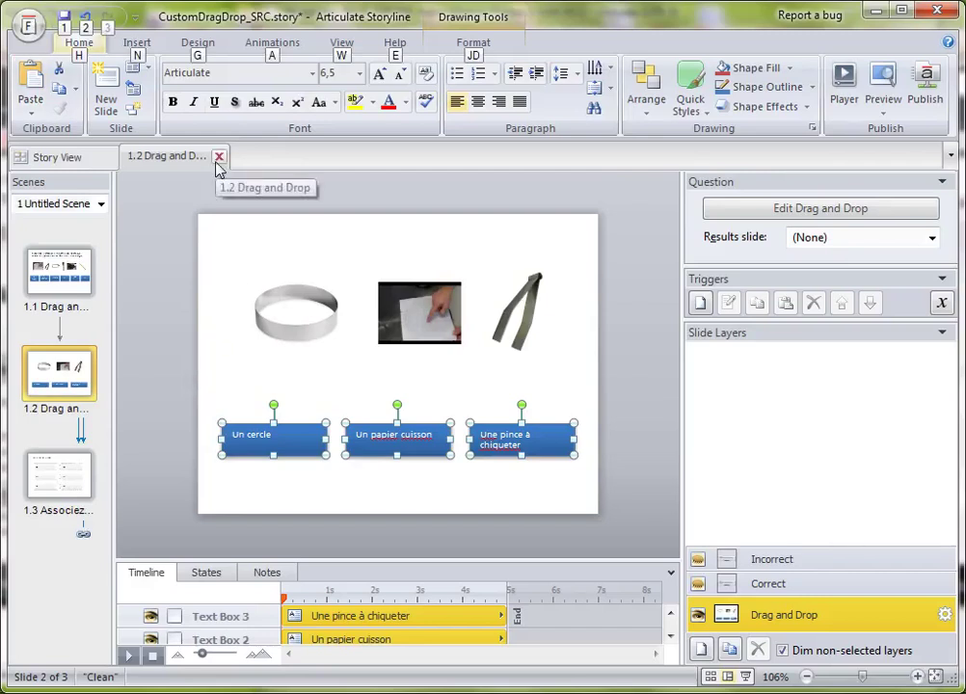
{"action": "key", "text": "alt"}
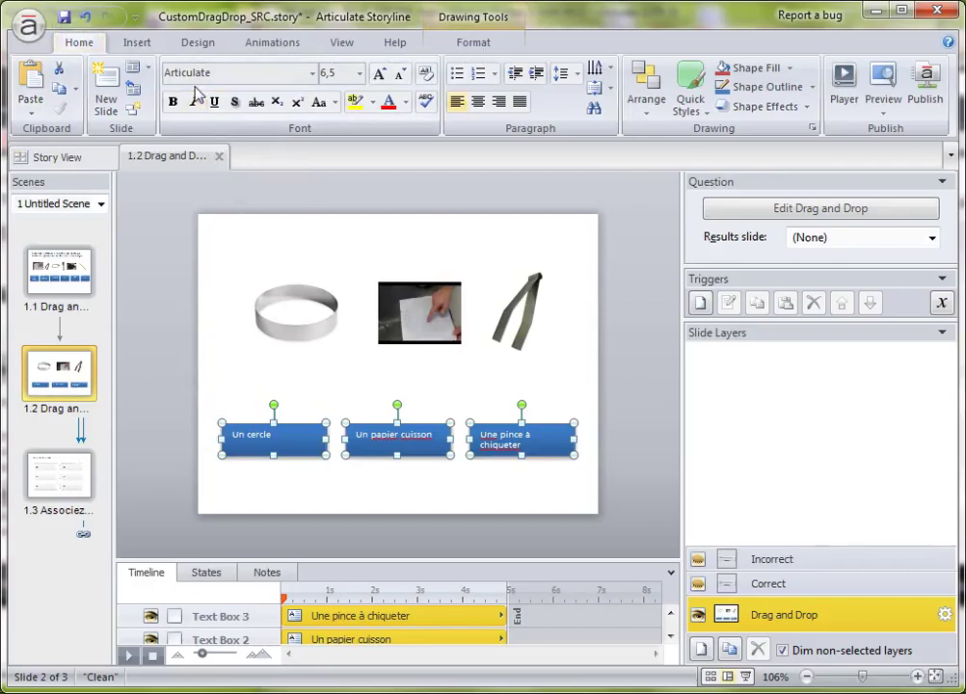
{"action": "left_click", "coordinate": [140, 44]}
{"action": "left_click", "coordinate": [643, 101]}
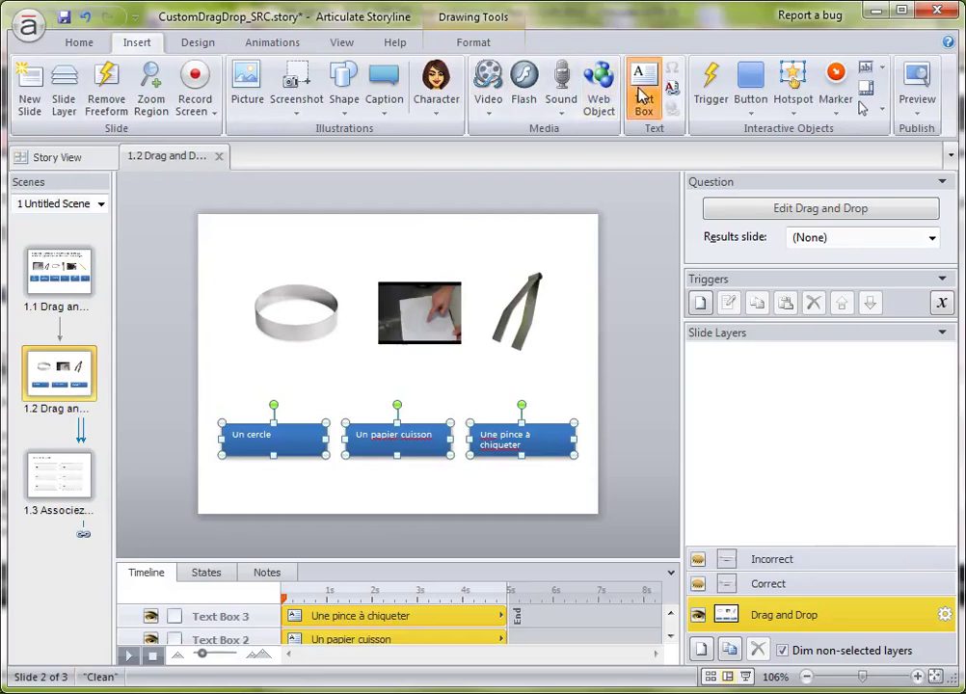
{"action": "left_click_drag", "start_coordinate": [216, 220], "coordinate": [581, 251]}
{"action": "key", "text": "alt+f"}
{"action": "key", "text": "Escape"}
{"action": "type", "text": "Regardez les images. Comment s'appelle cet ustensil ? [Glisser-déposez les noms sur les images]"}
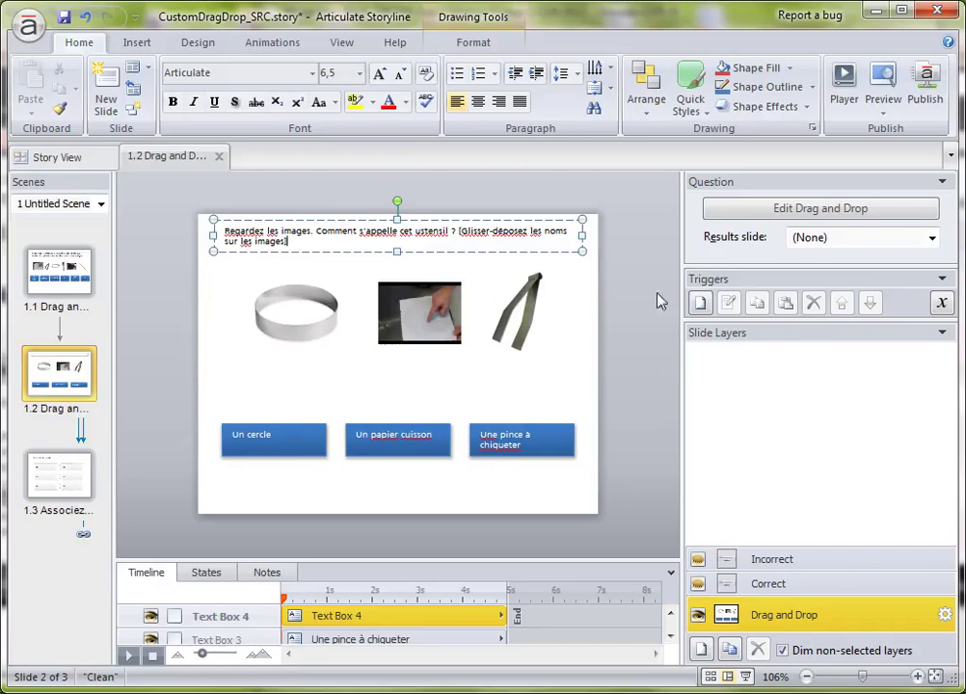
Align the instruction text box vertically to the middle of the slide
{"action": "left_click", "coordinate": [644, 101]}
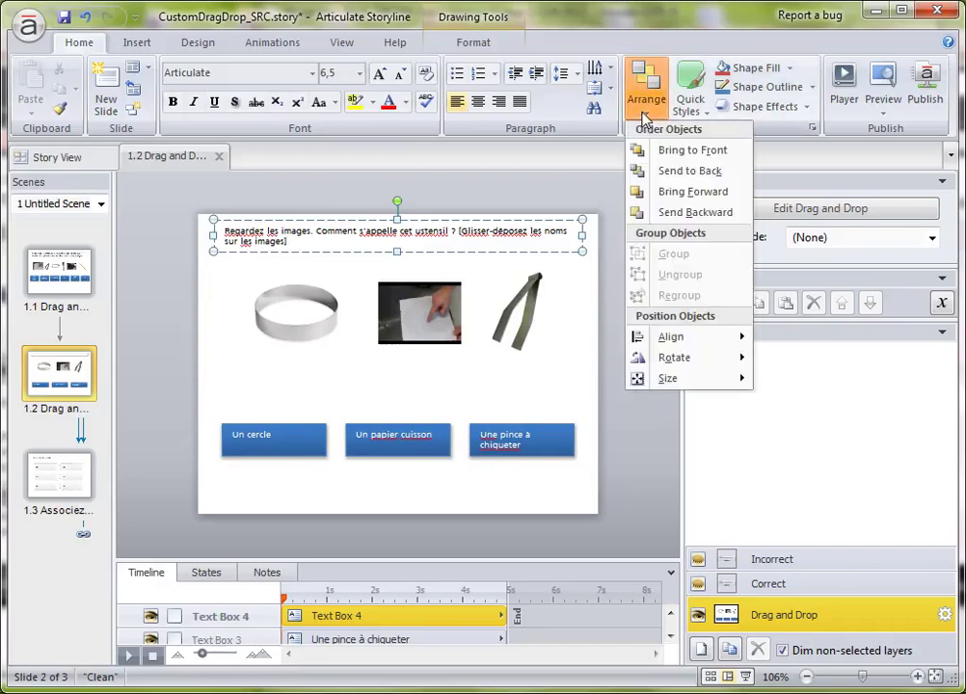
{"action": "mouse_move", "coordinate": [690, 343]}
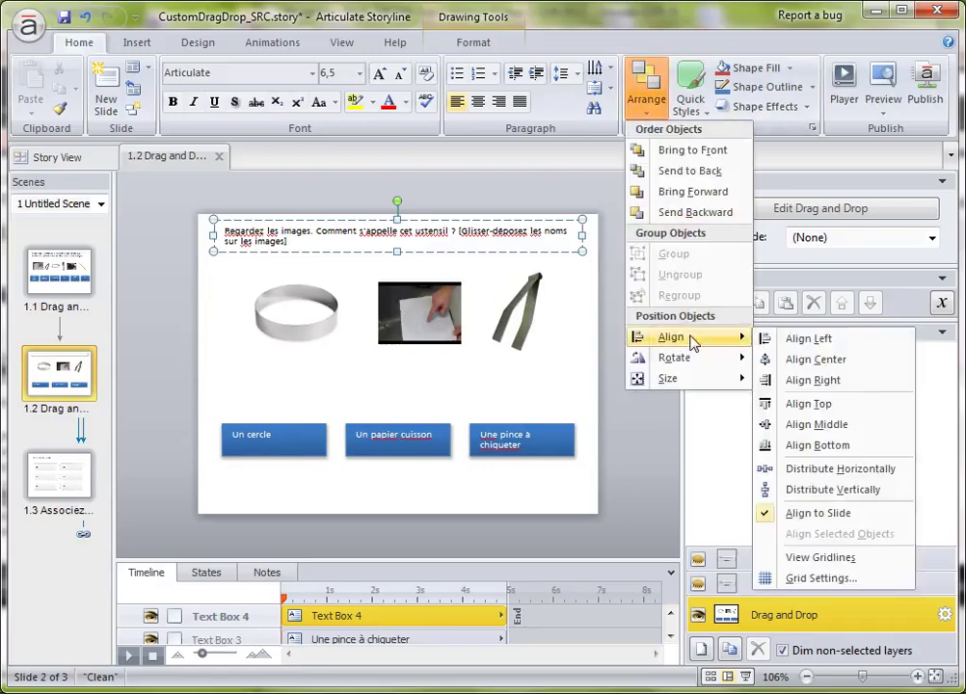
{"action": "left_click", "coordinate": [867, 425]}
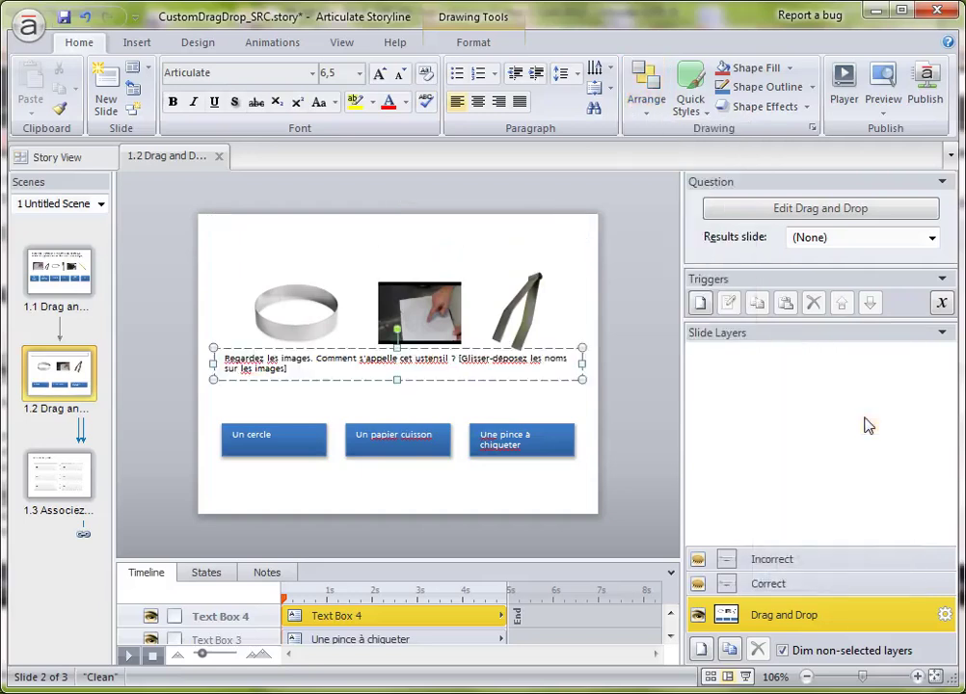
Center the instruction text box horizontally on the slide and place it just below the slide's top edge
{"action": "left_click", "coordinate": [643, 108]}
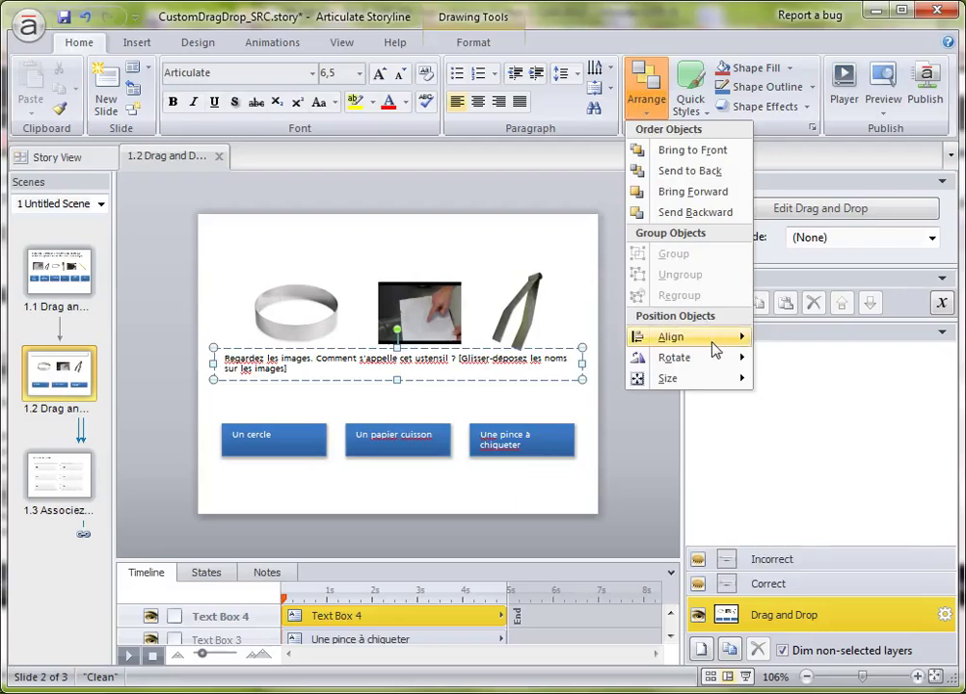
{"action": "mouse_move", "coordinate": [718, 336]}
{"action": "left_click", "coordinate": [830, 362]}
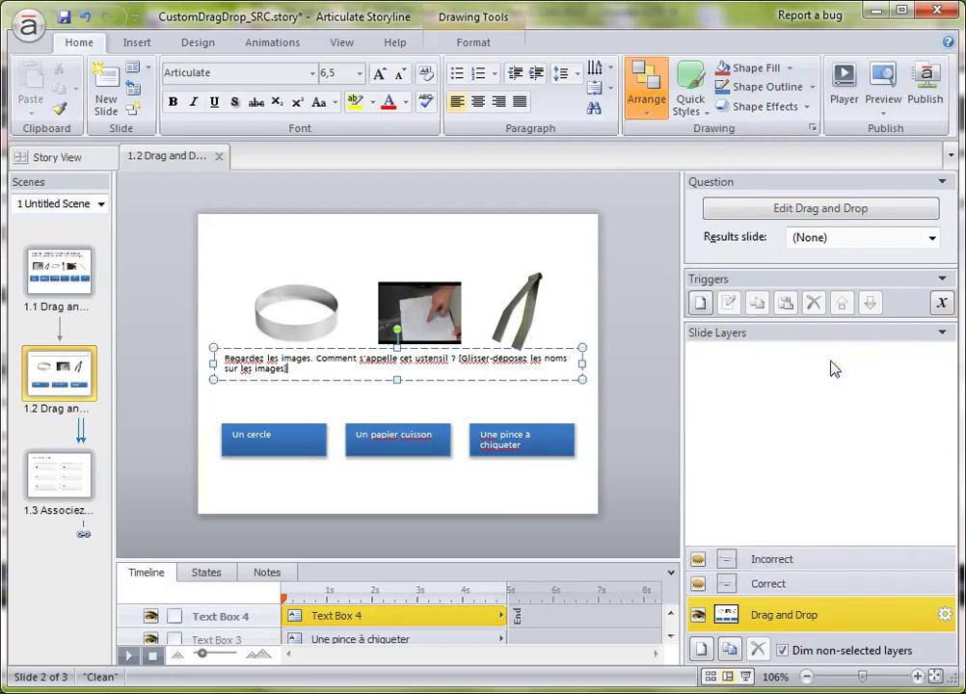
{"action": "left_click", "coordinate": [652, 114]}
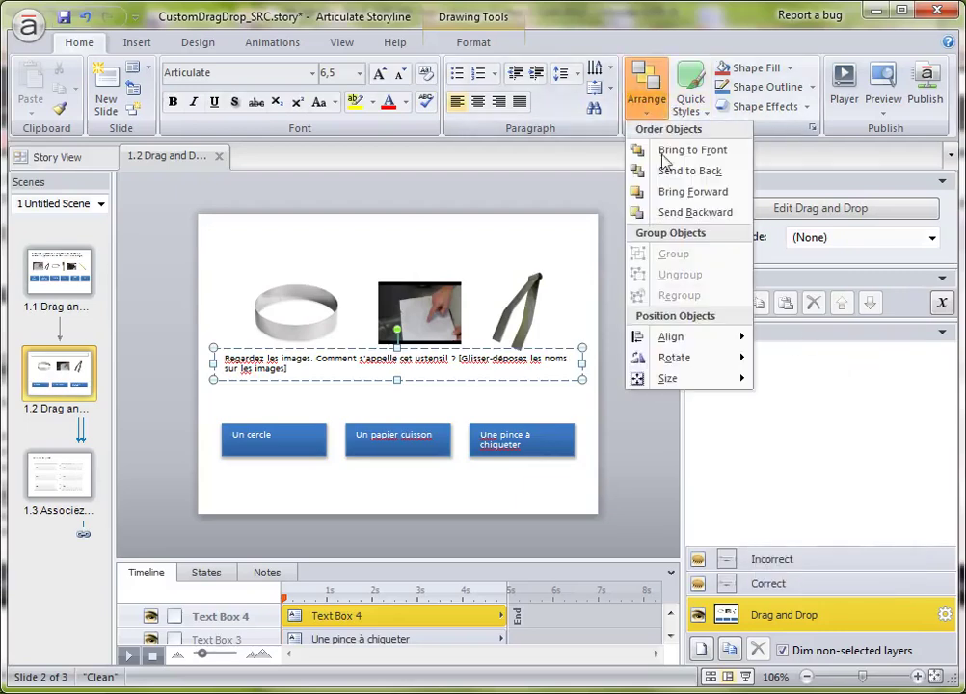
{"action": "mouse_move", "coordinate": [735, 337]}
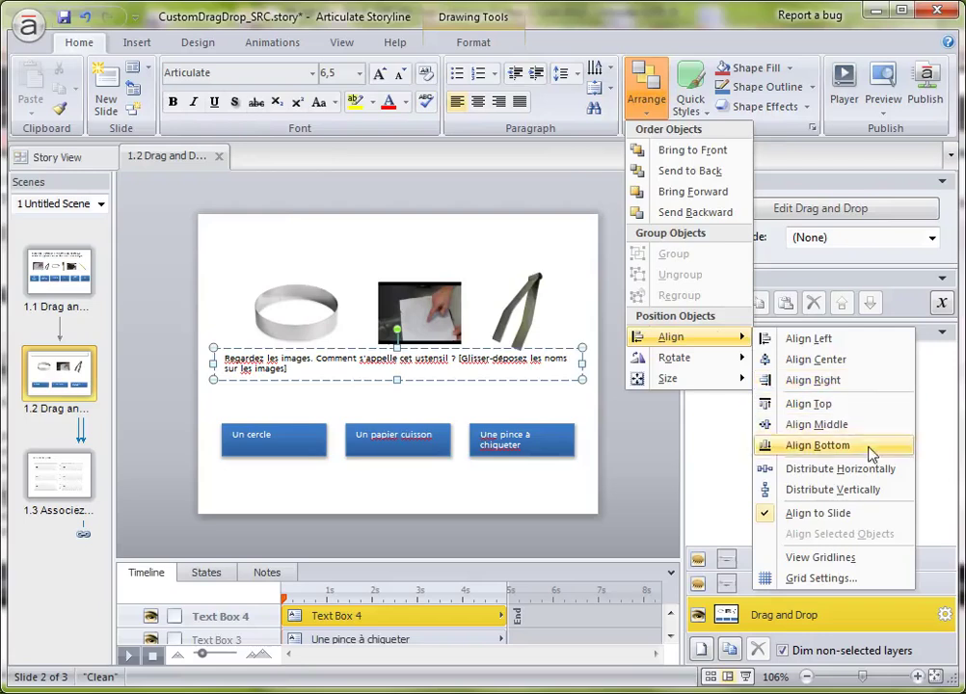
{"action": "left_click", "coordinate": [860, 405]}
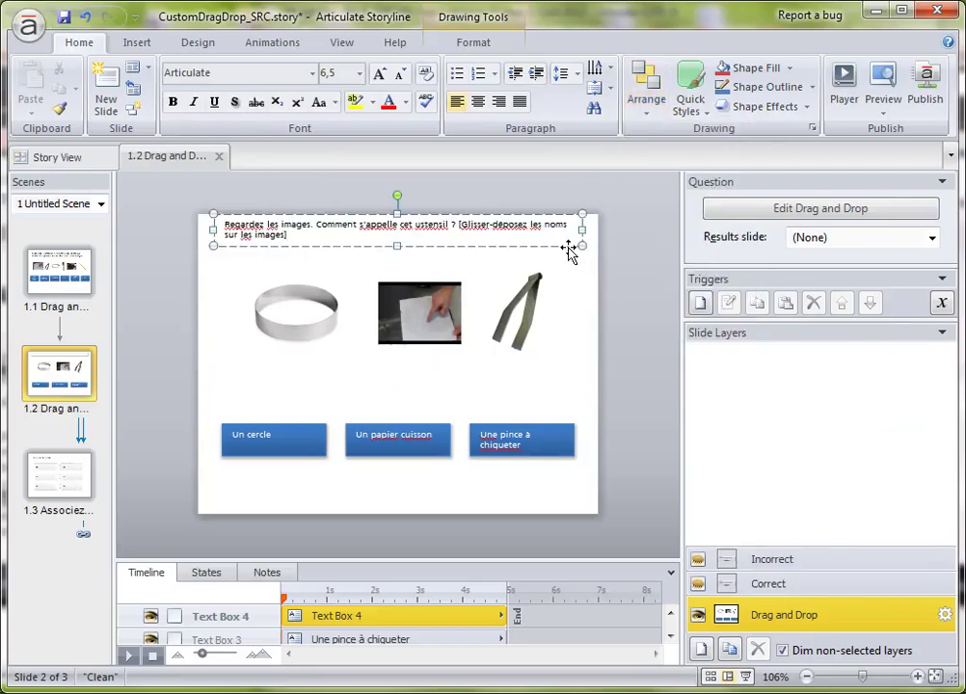
{"action": "left_click_drag", "start_coordinate": [568, 248], "coordinate": [570, 248]}
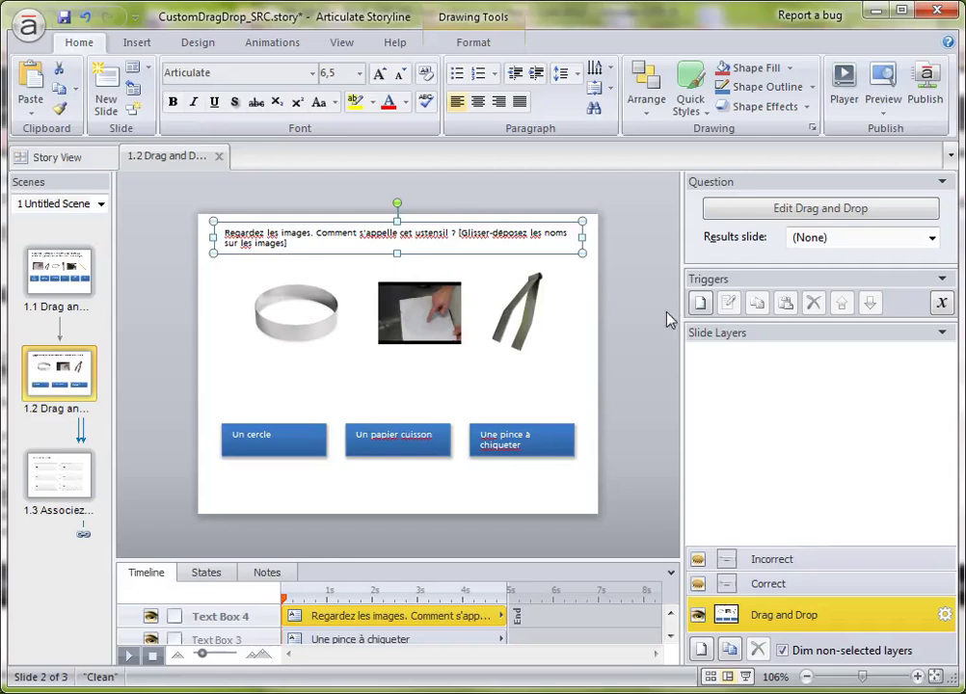